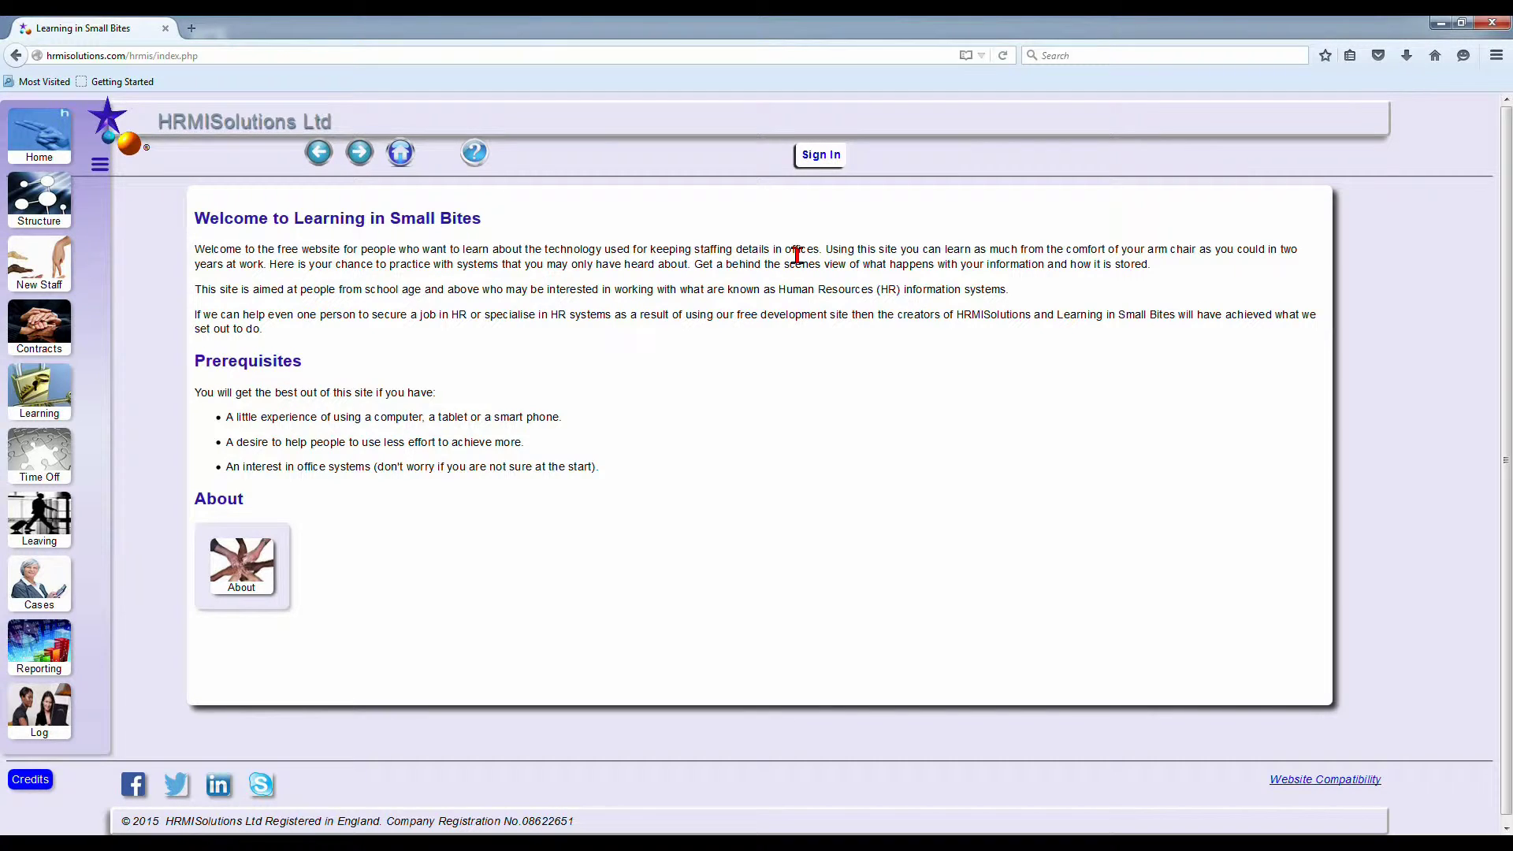
Open the About page to read about the site, and return to the welcome page.
click(260, 567)
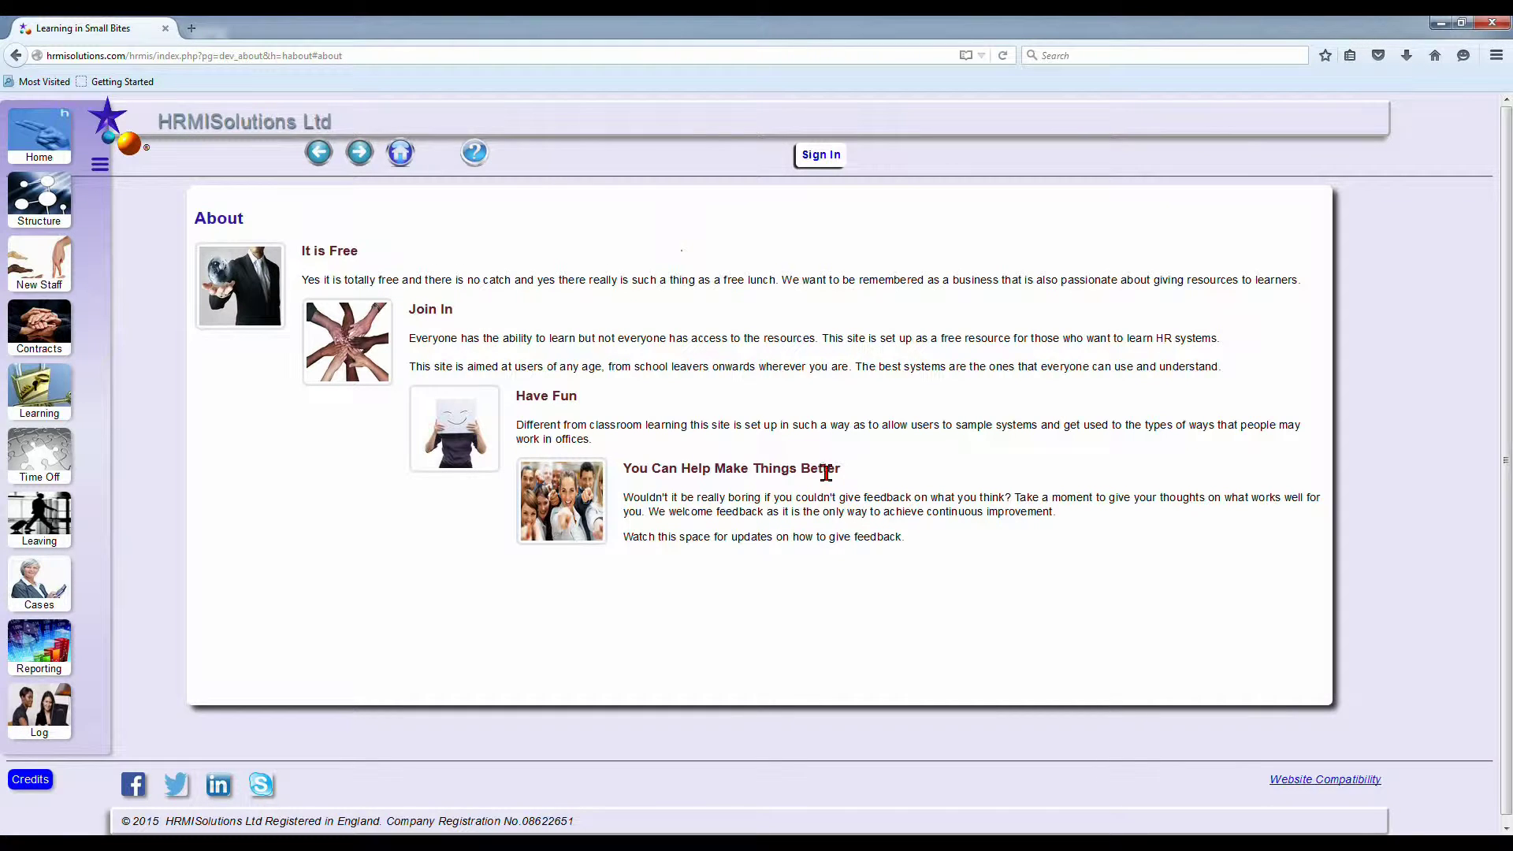
click(320, 162)
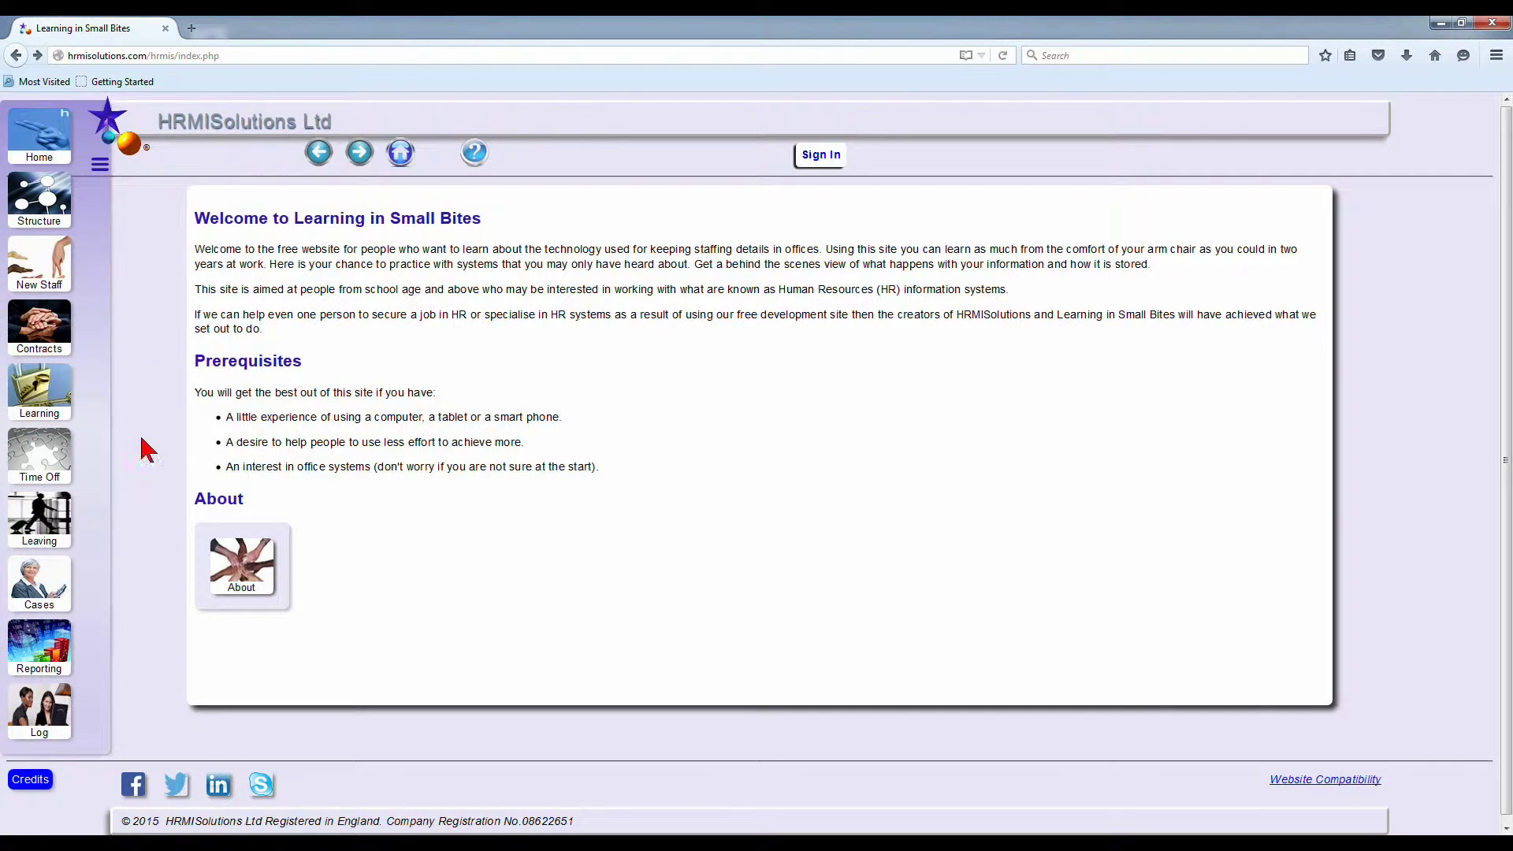
Collapse and restore the navigation sidebar, and open and close the help for the welcome page.
click(103, 165)
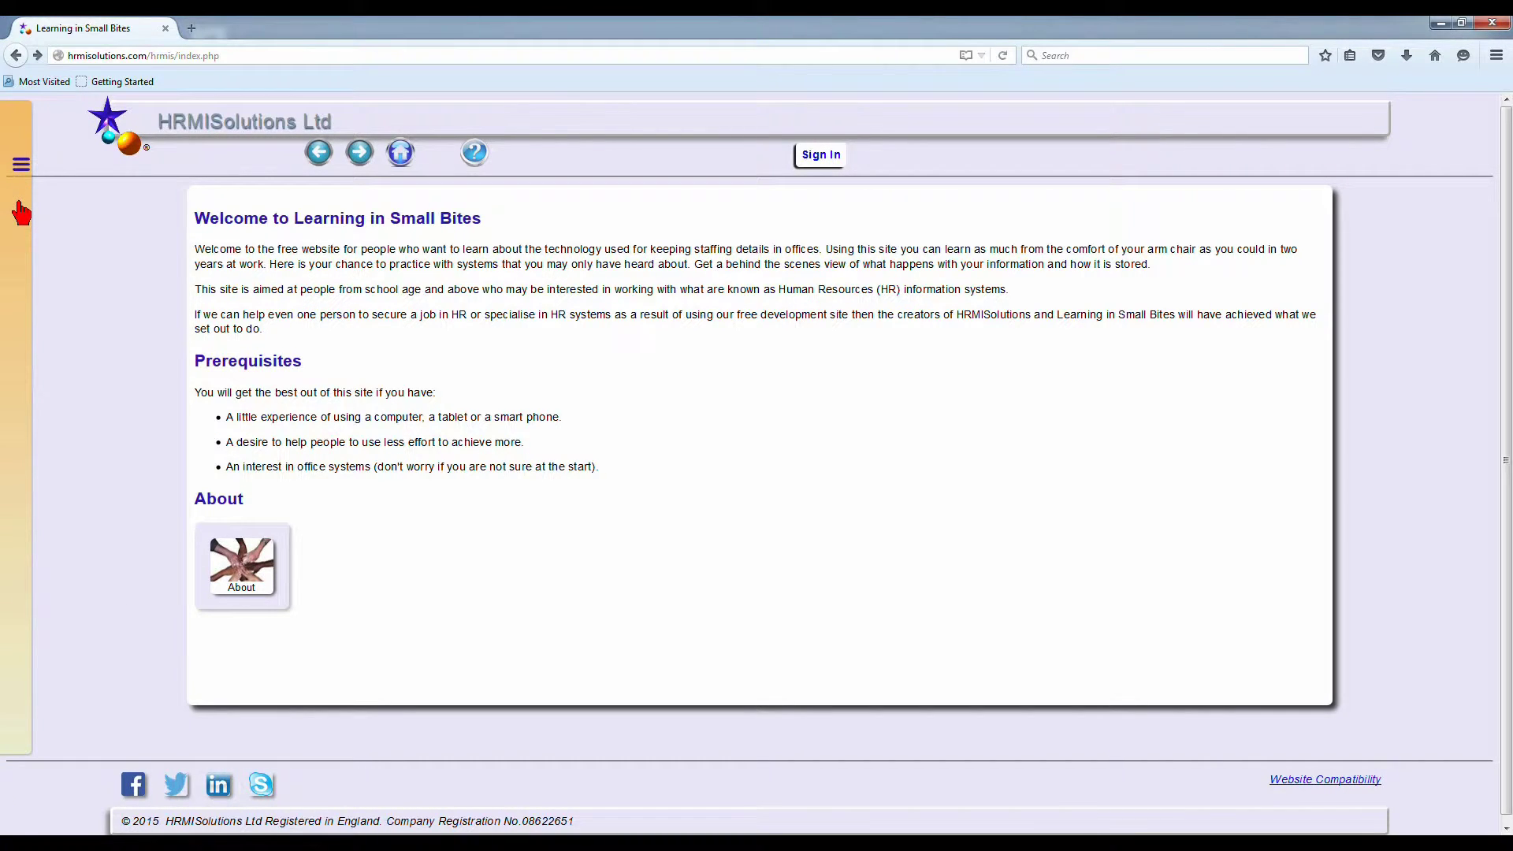
click(22, 214)
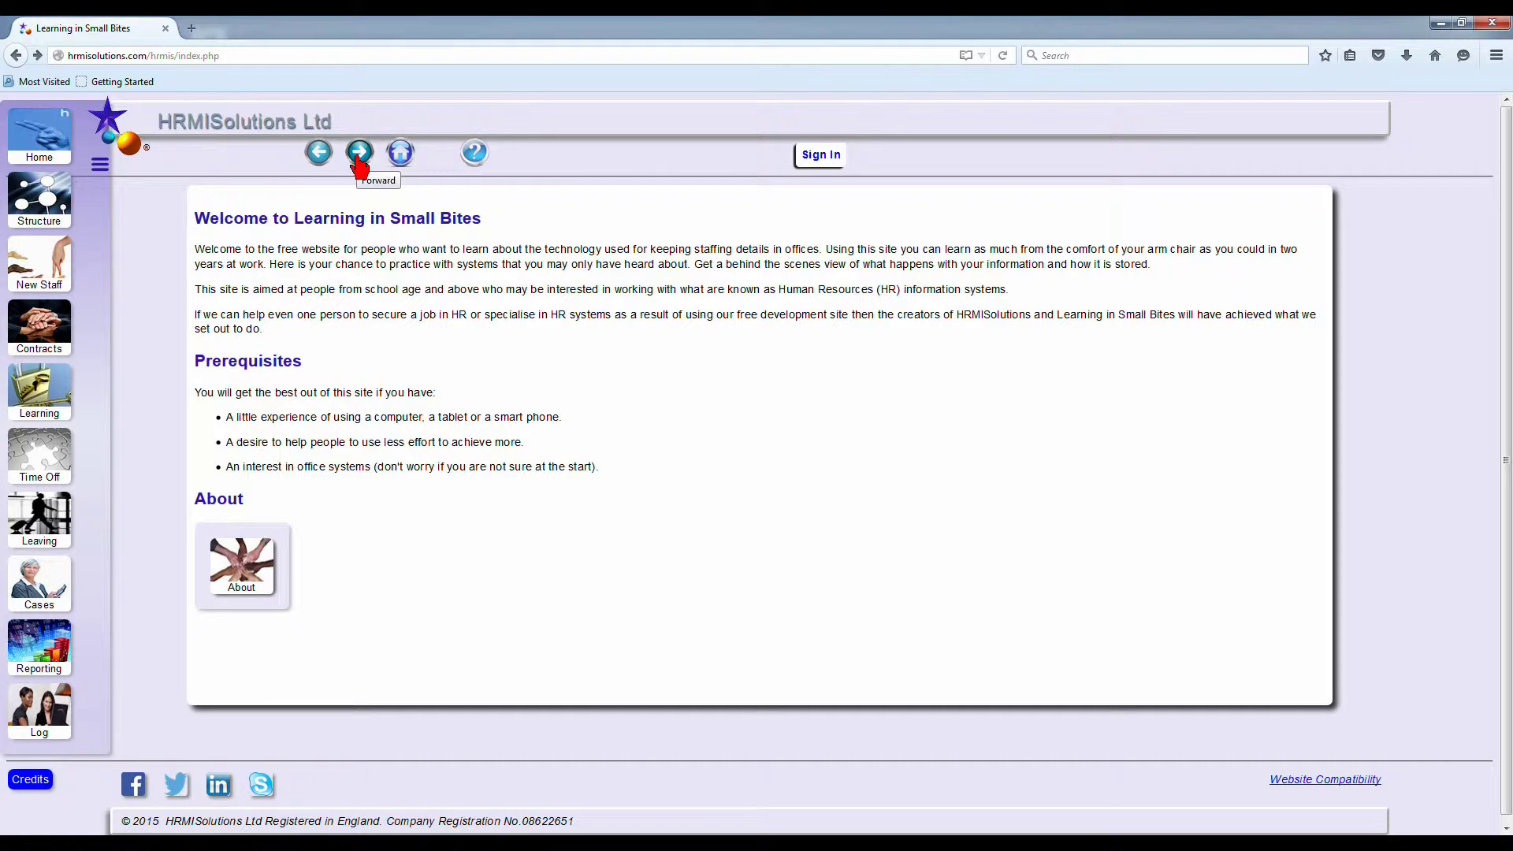
click(473, 157)
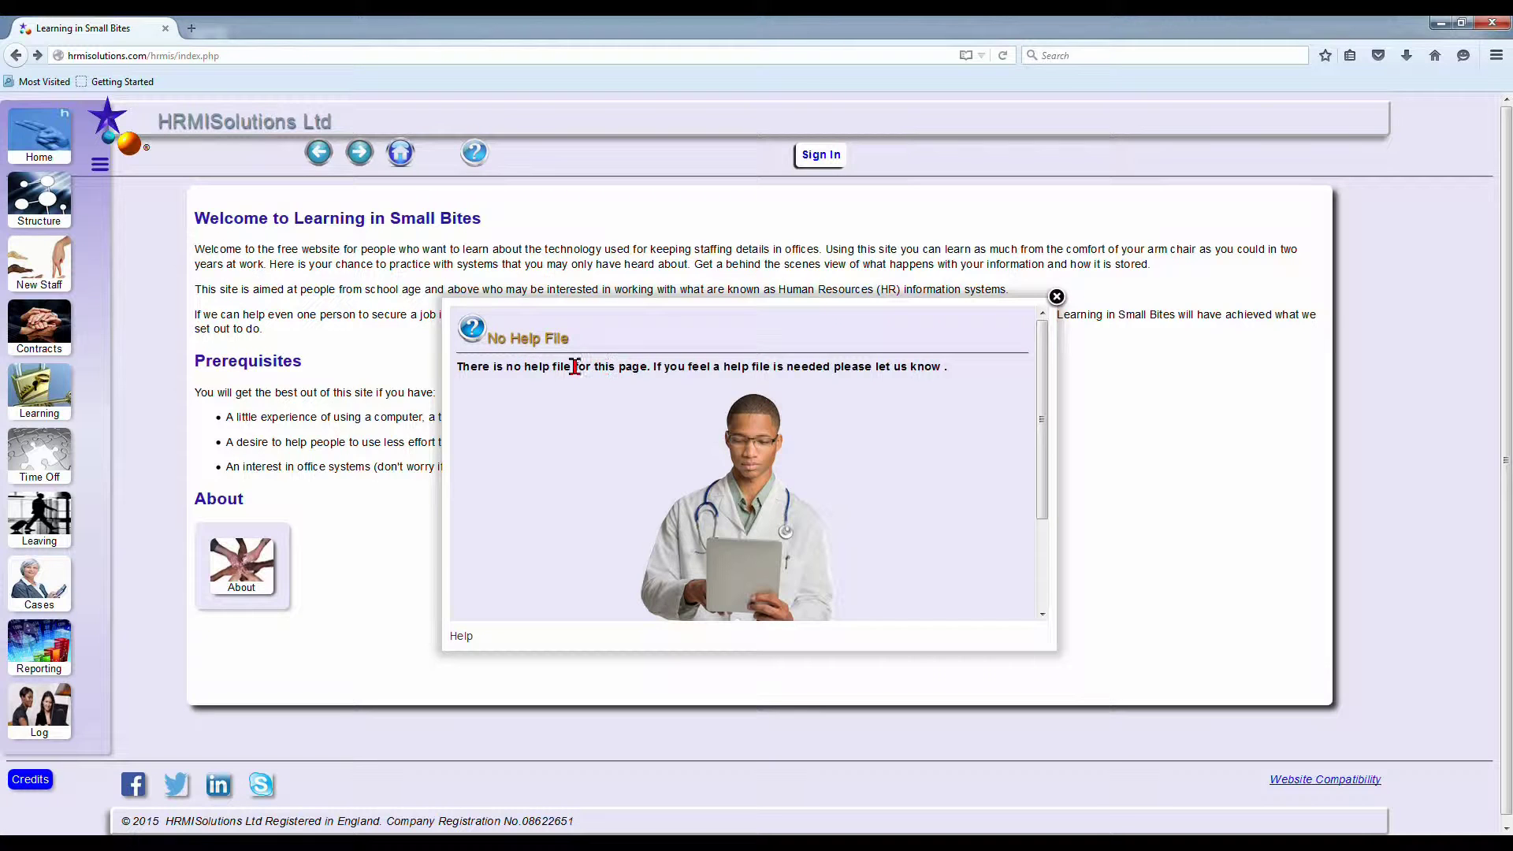
click(1056, 297)
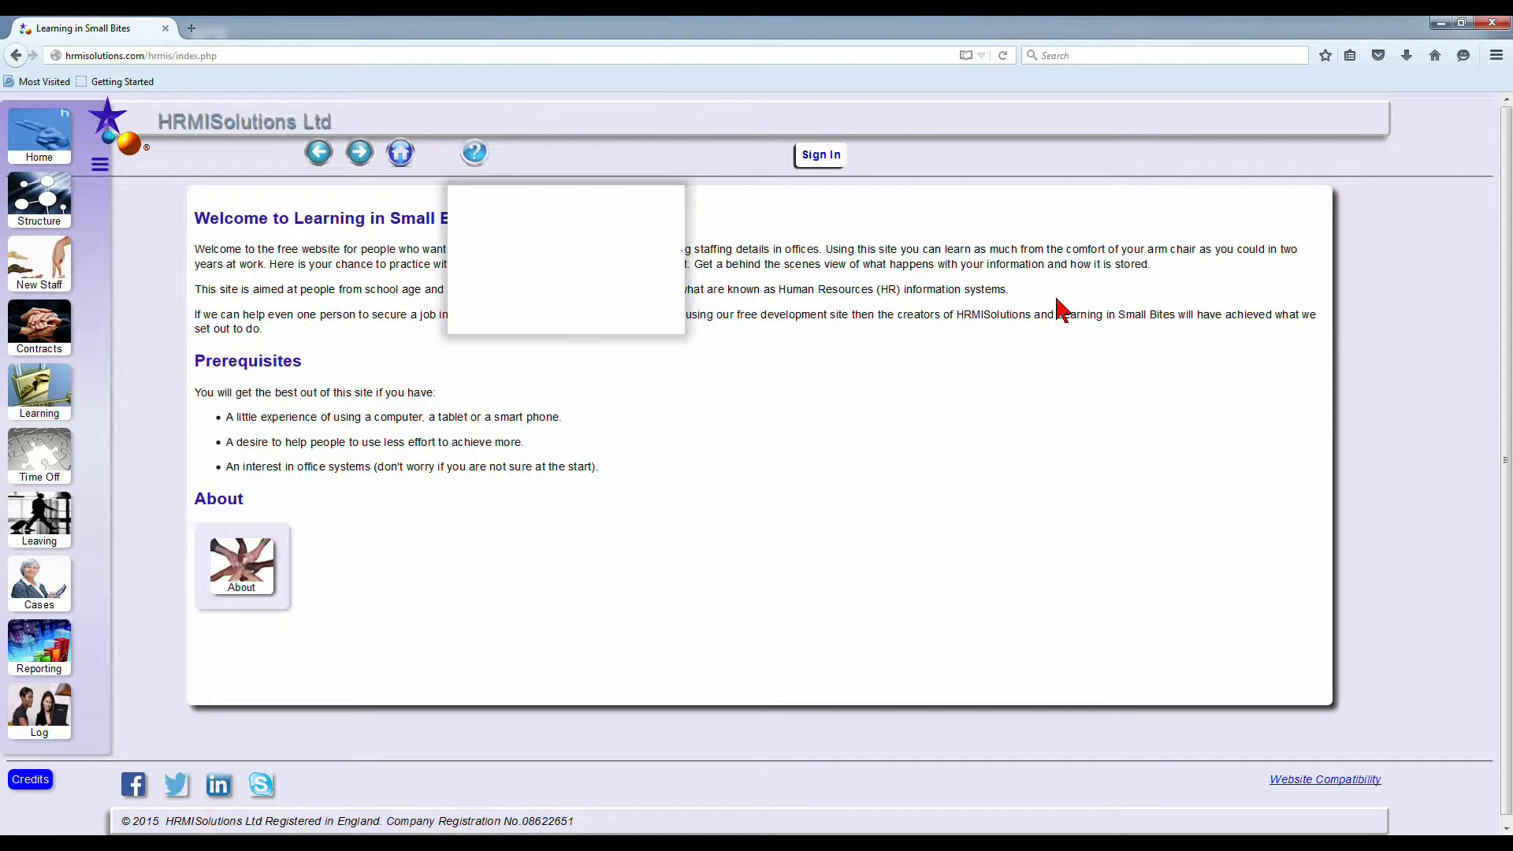
Try to sign in with a username and account password, and set the browser to never remember the password for this site.
click(817, 163)
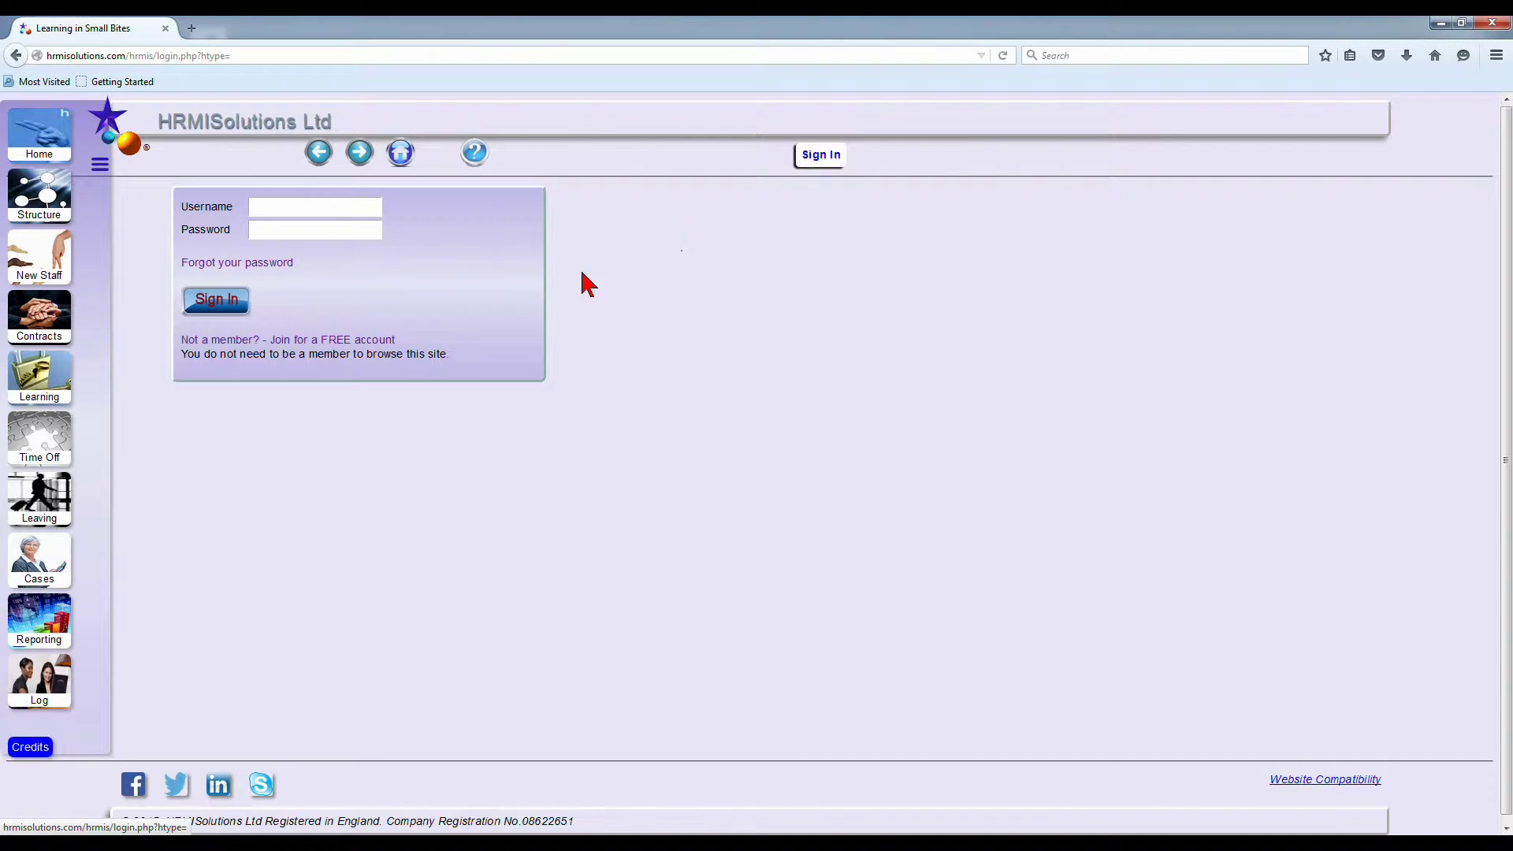
click(331, 207)
text(Star)
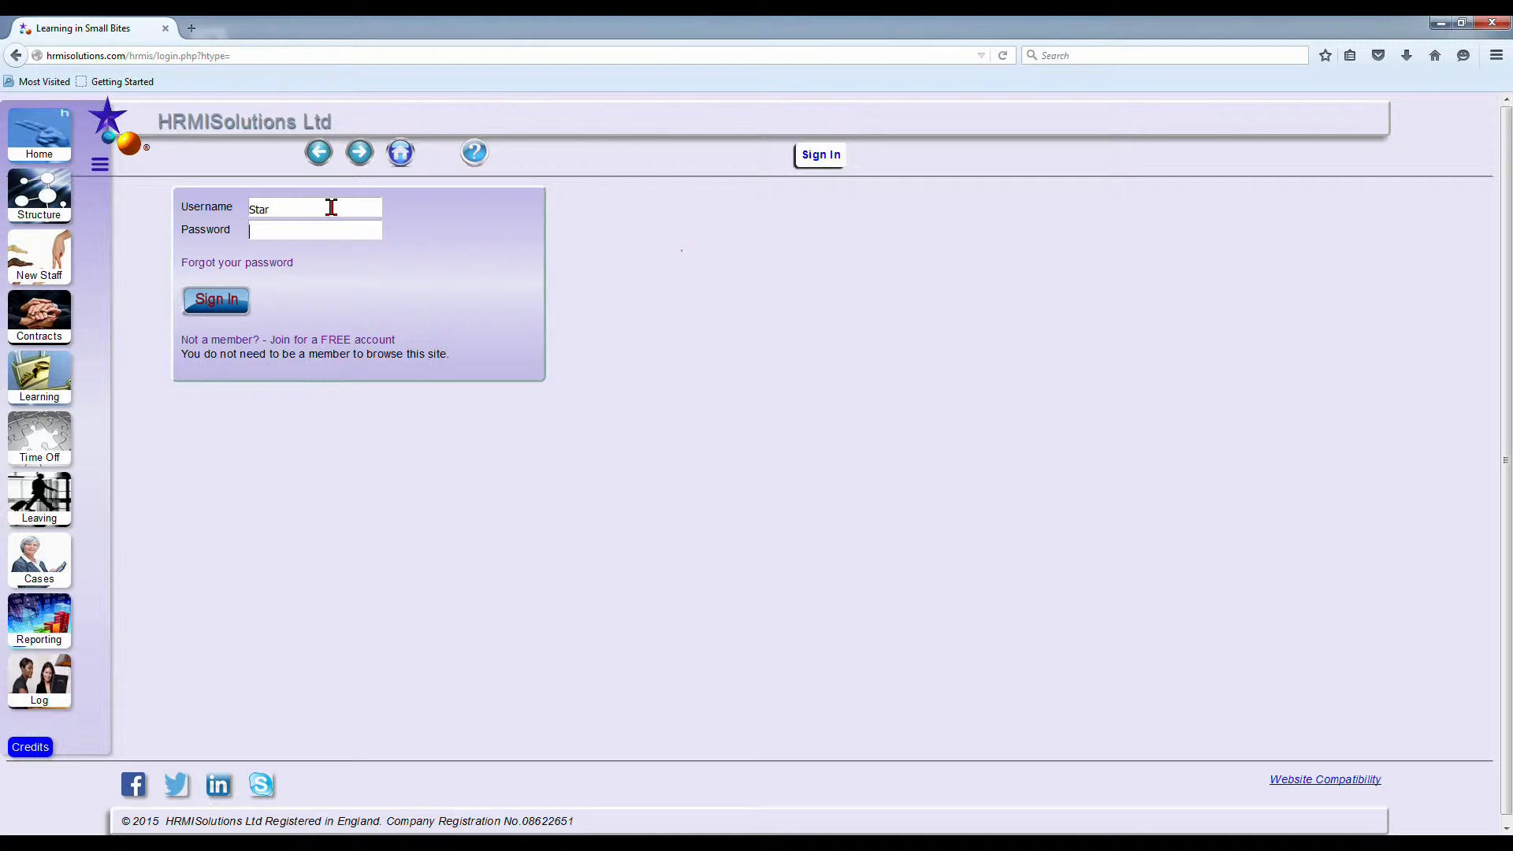
key(Tab)
text(••••••••••••••)
click(226, 307)
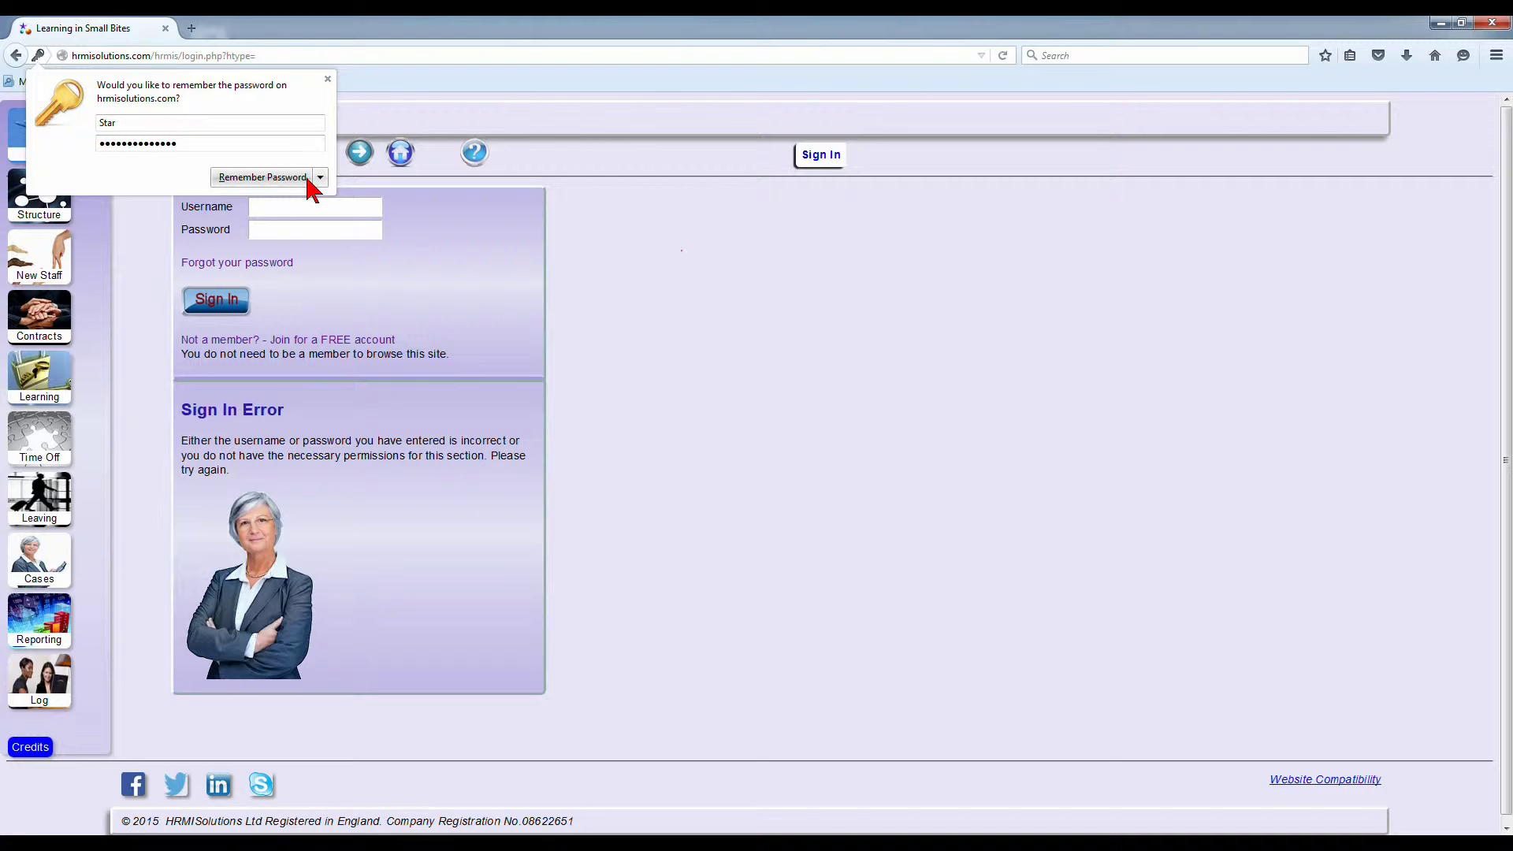
click(321, 181)
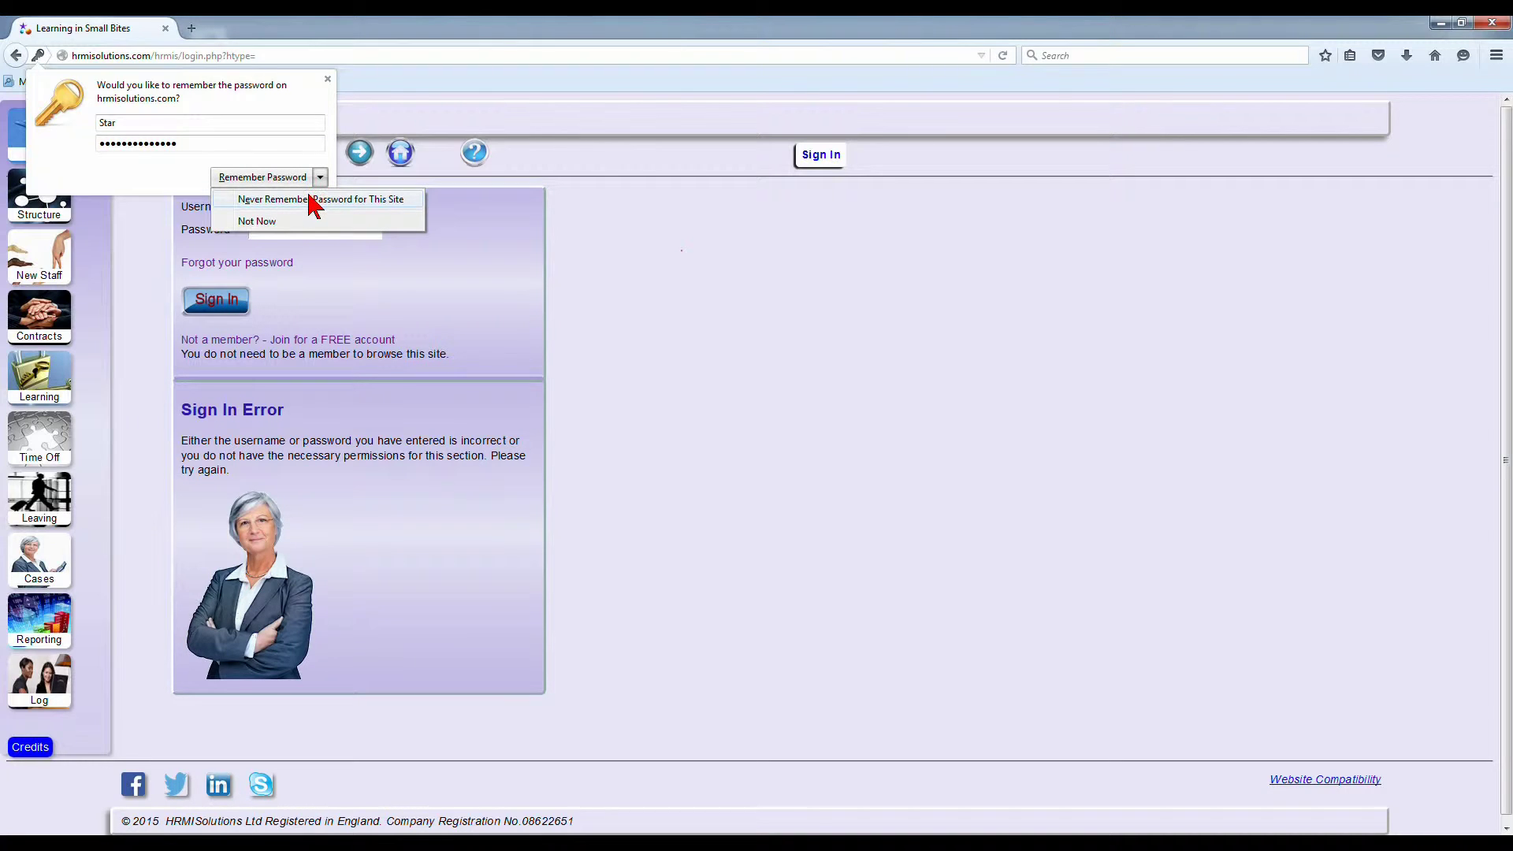
click(313, 202)
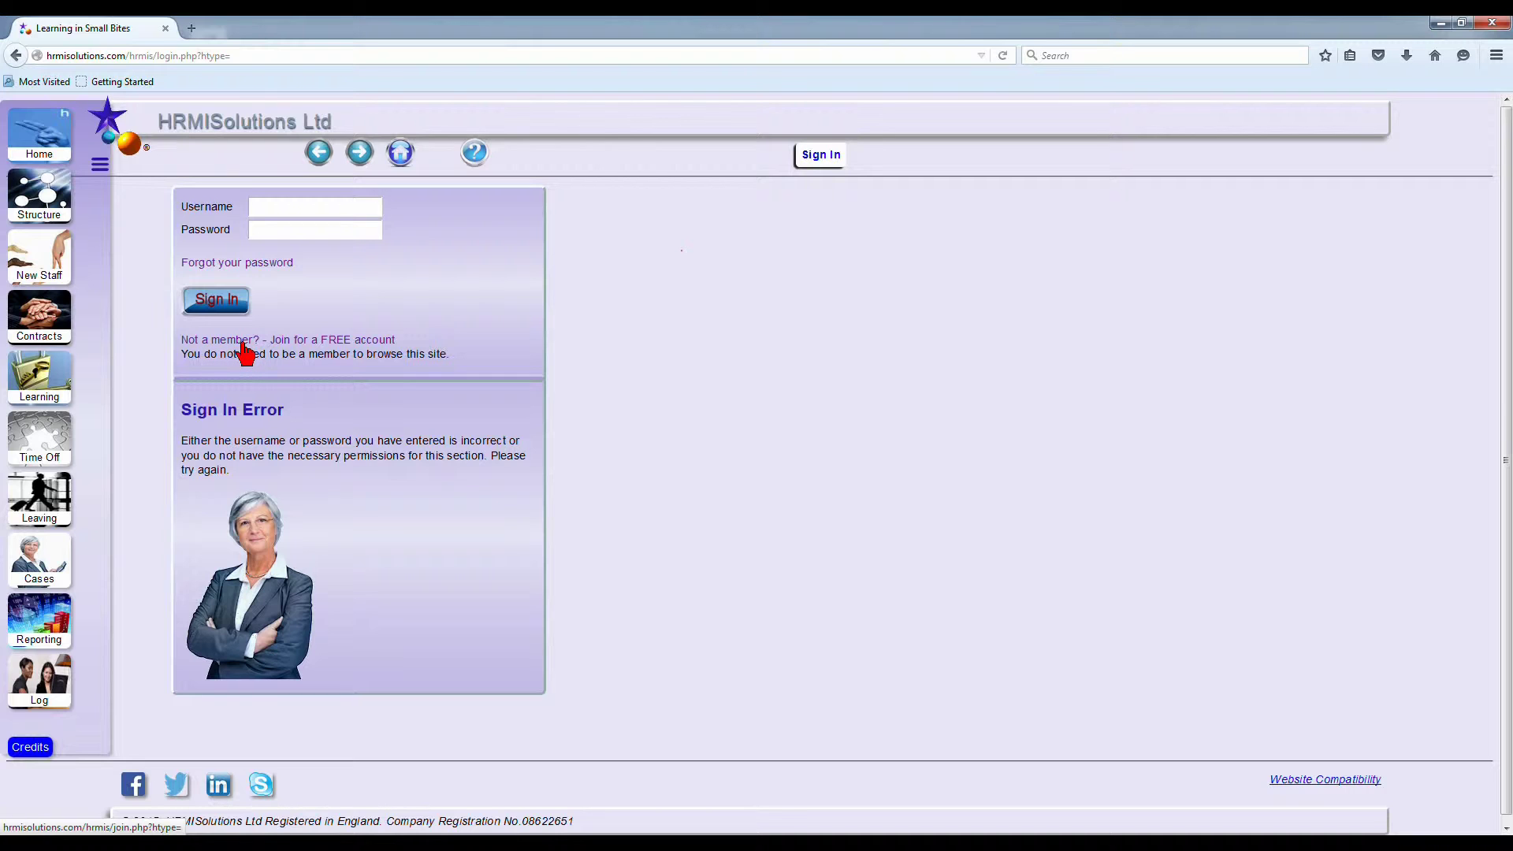
Open the join form for a free account, read the membership guidelines, and return to the form.
click(322, 344)
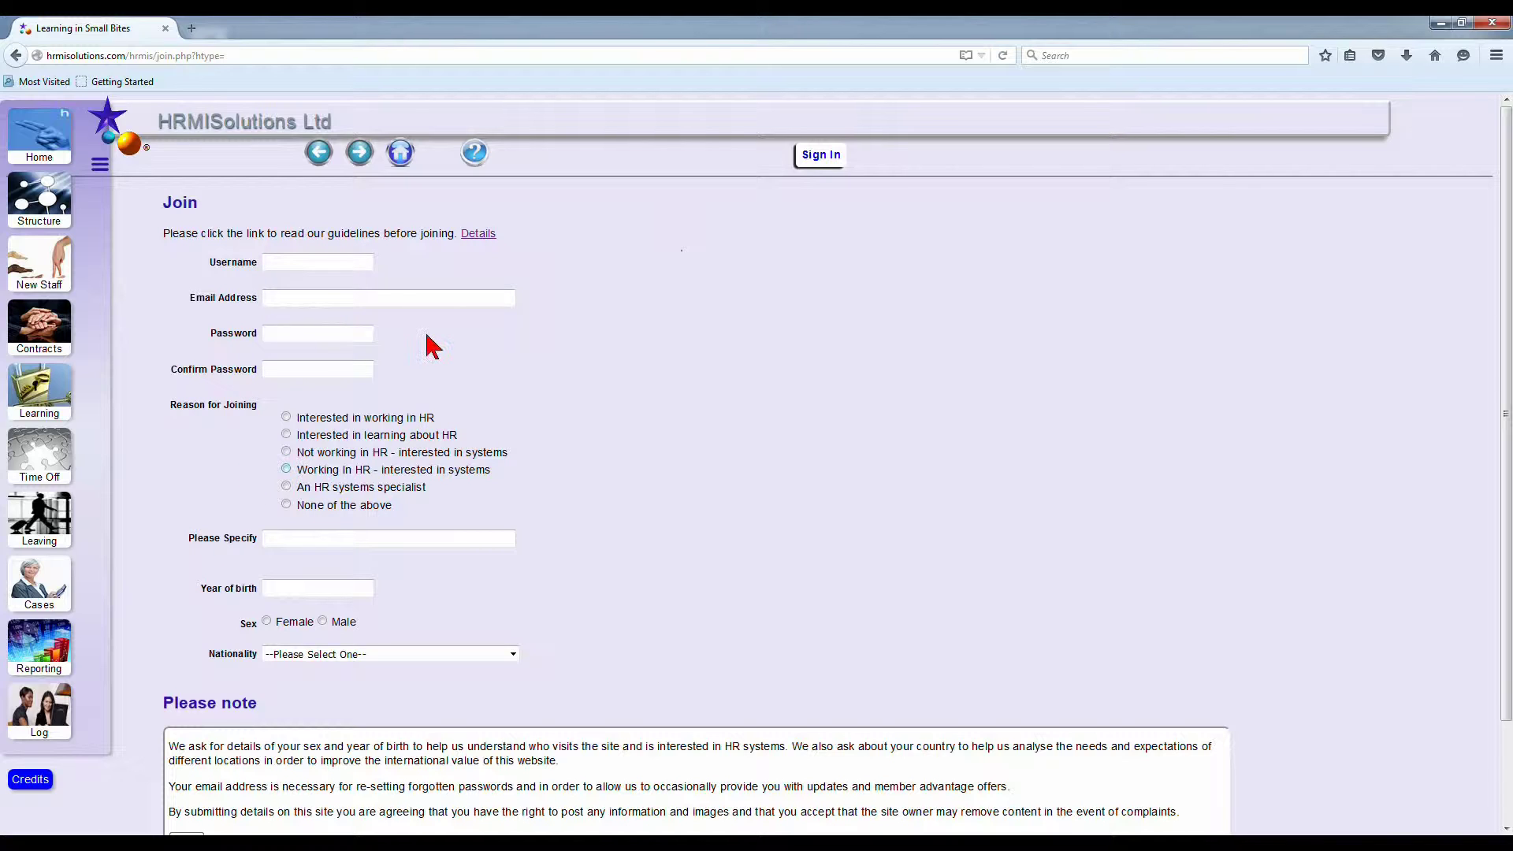
click(482, 240)
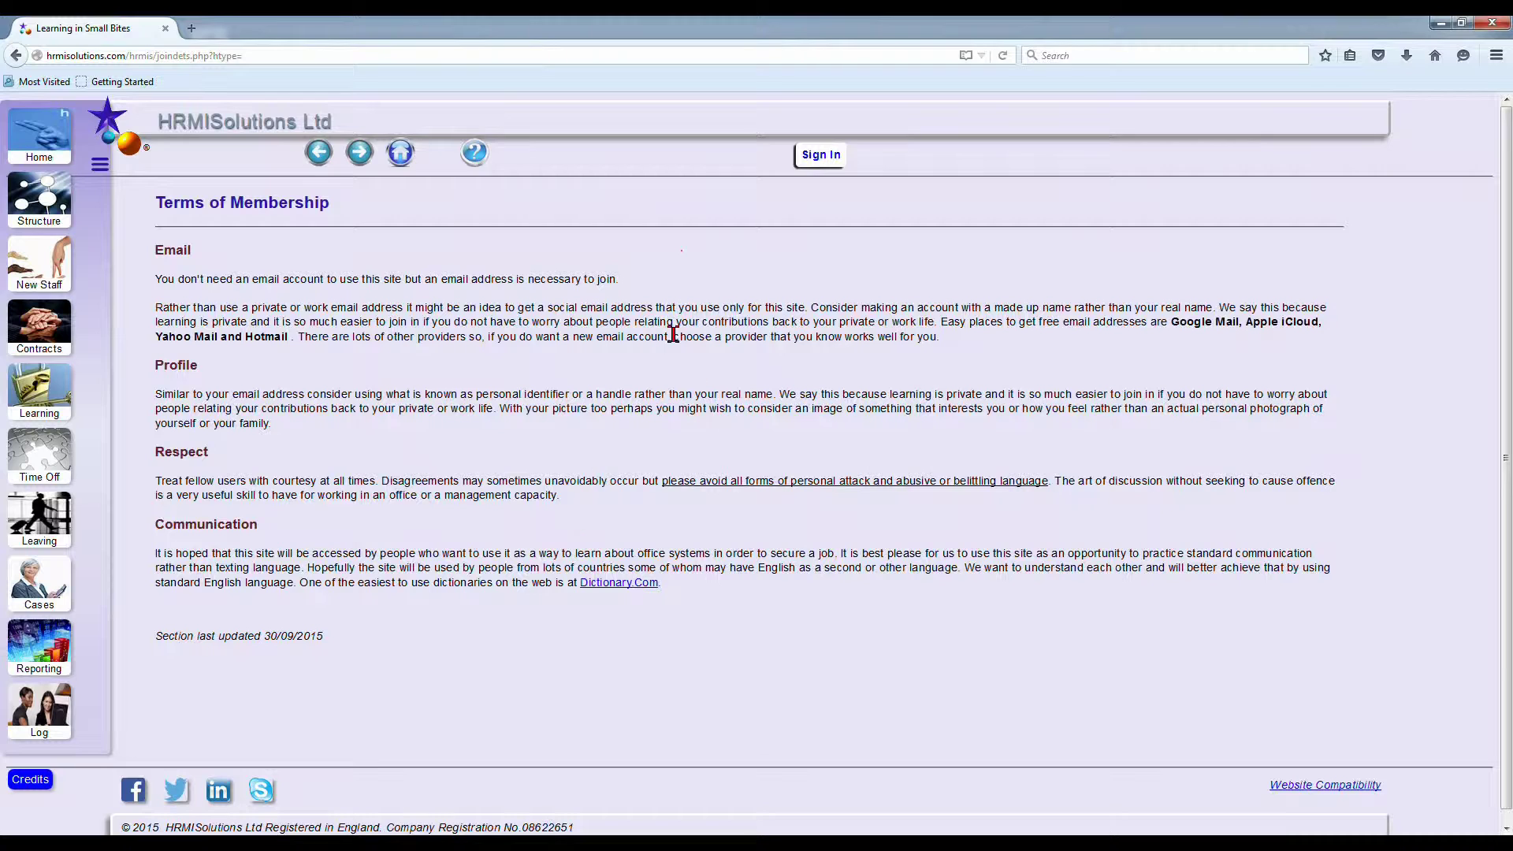
click(319, 152)
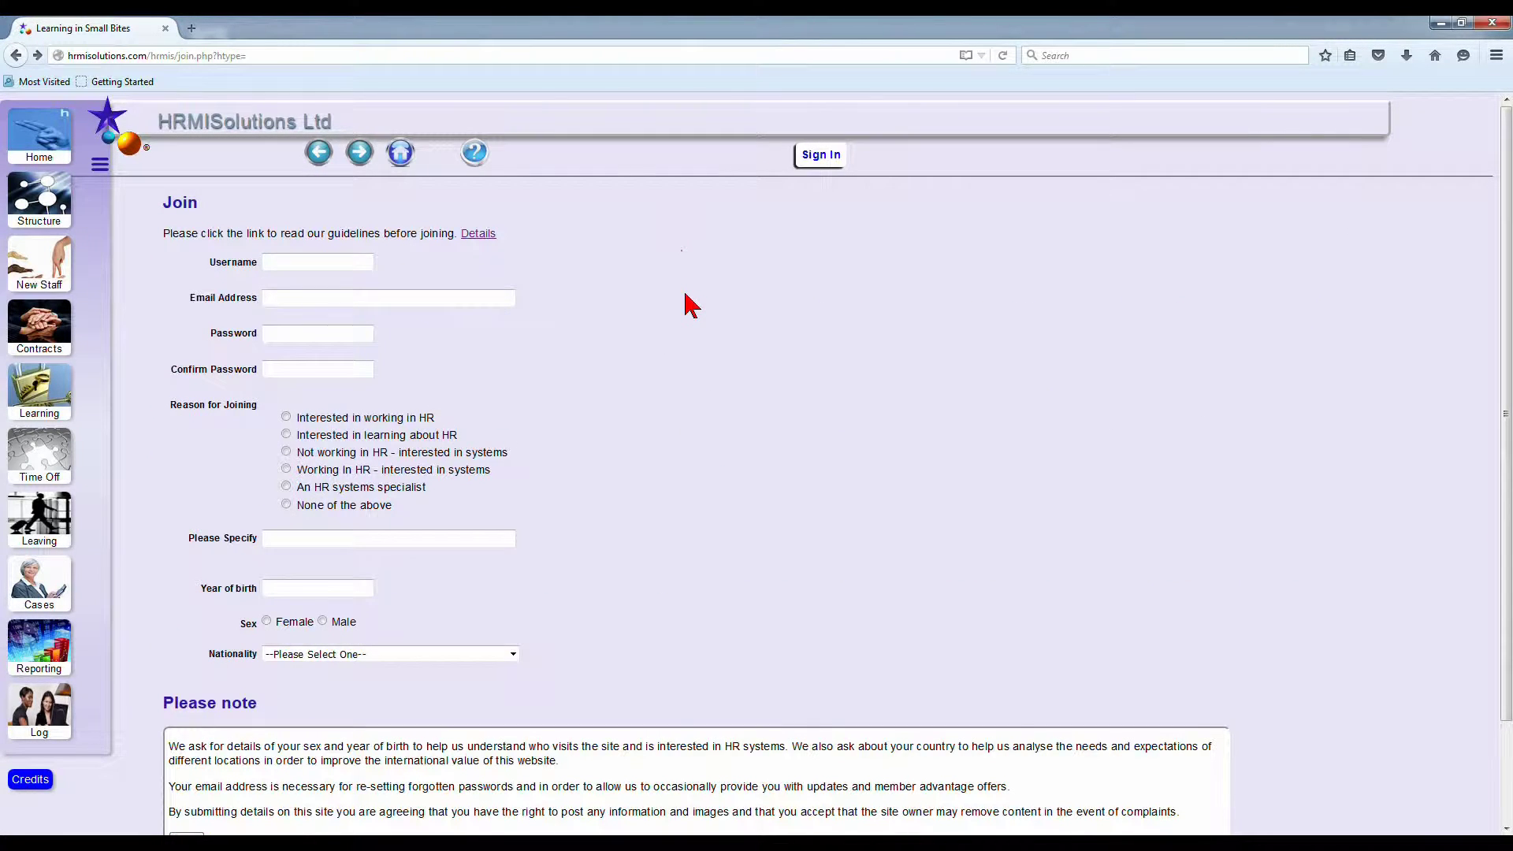
Enter the new member's username and e-mail address in the join form.
text(Tomi)
key(Tab)
text(t')
text(c.com)
key(BackSpace)
key(BackSpace)
key(BackSpace)
key(BackSpace)
key(BackSpace)
text(@c.com)
Enter the new account's password and repeat it in the confirmation field.
key(Tab)
text(***********)
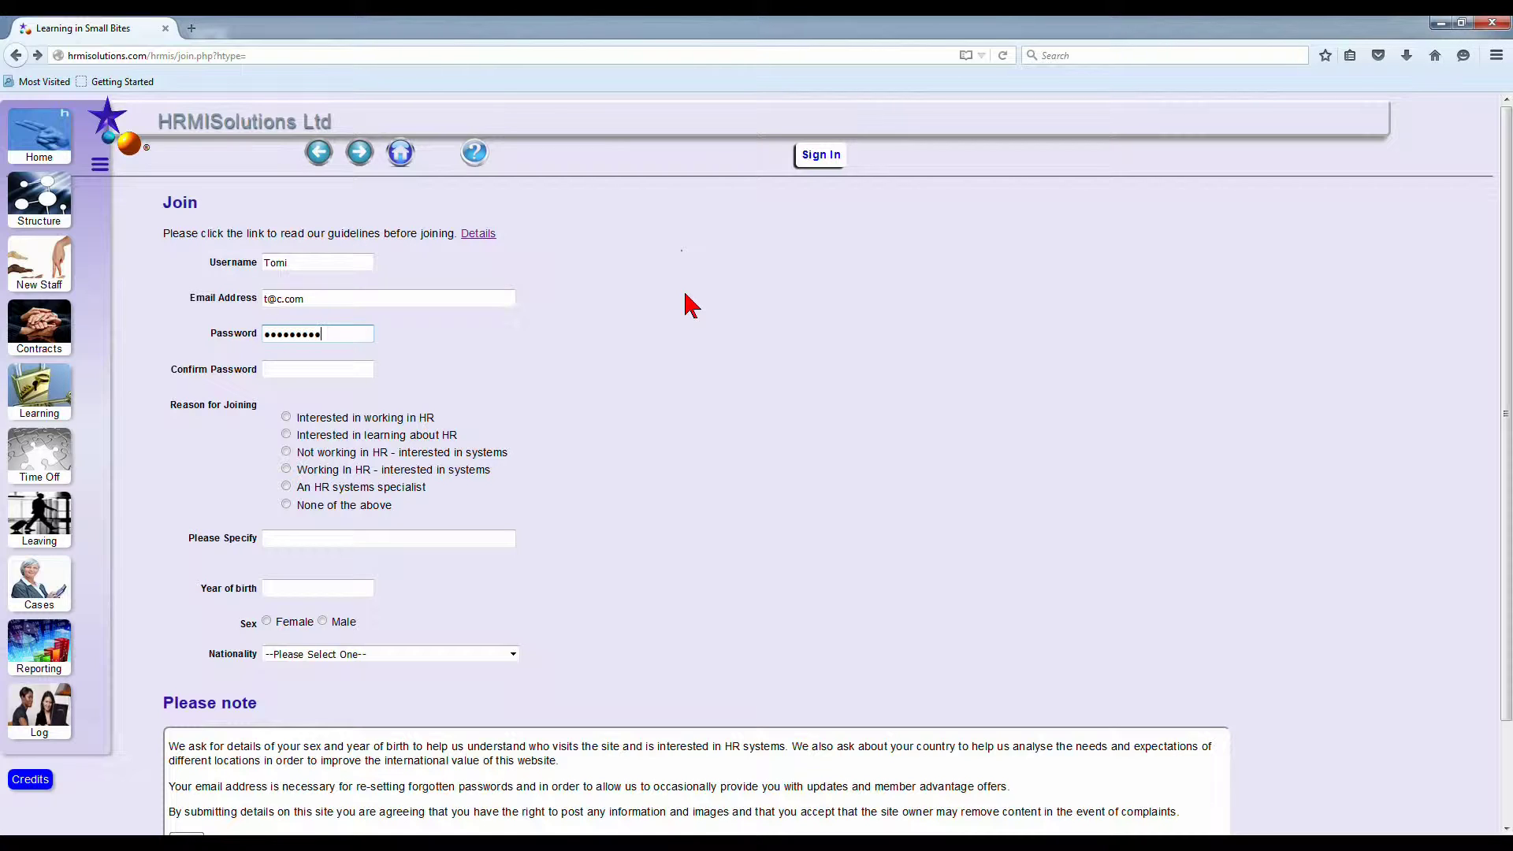
key(Tab)
text(***********)
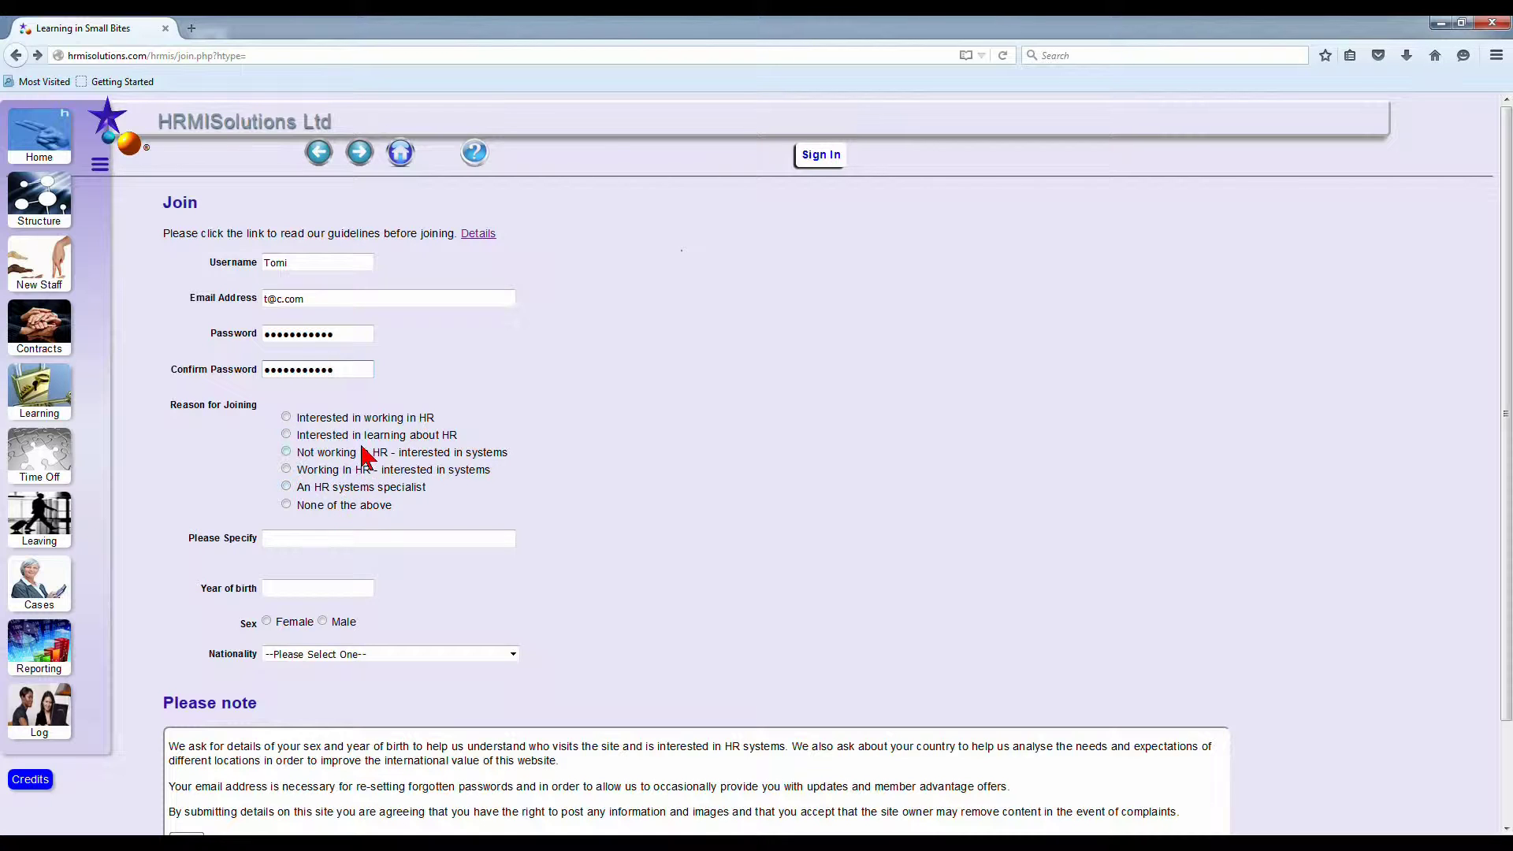
Set the reason for joining to None of the above and specify "Just browsing".
click(287, 504)
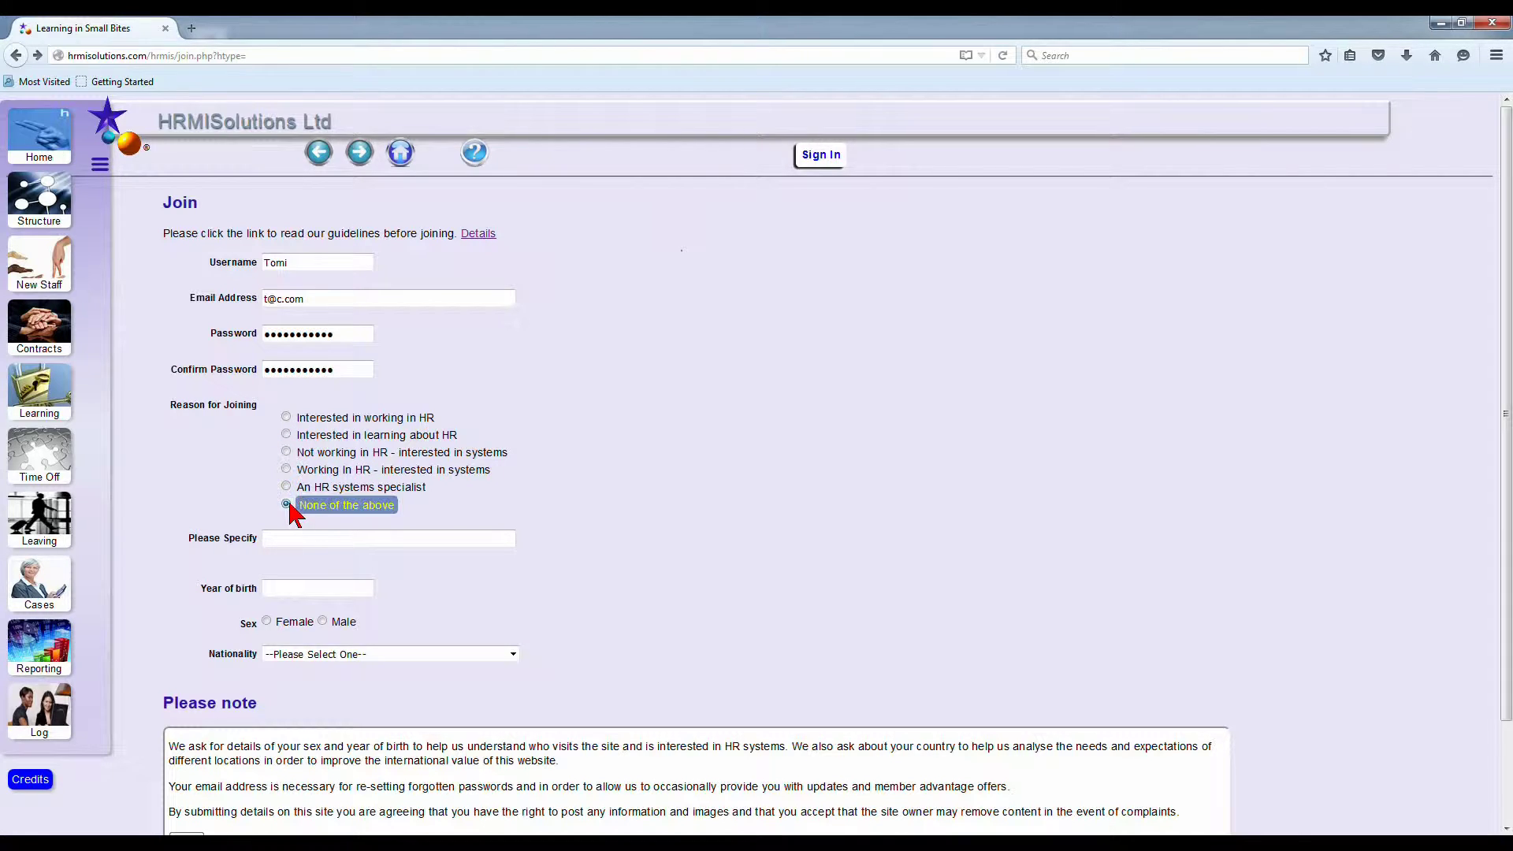
click(297, 536)
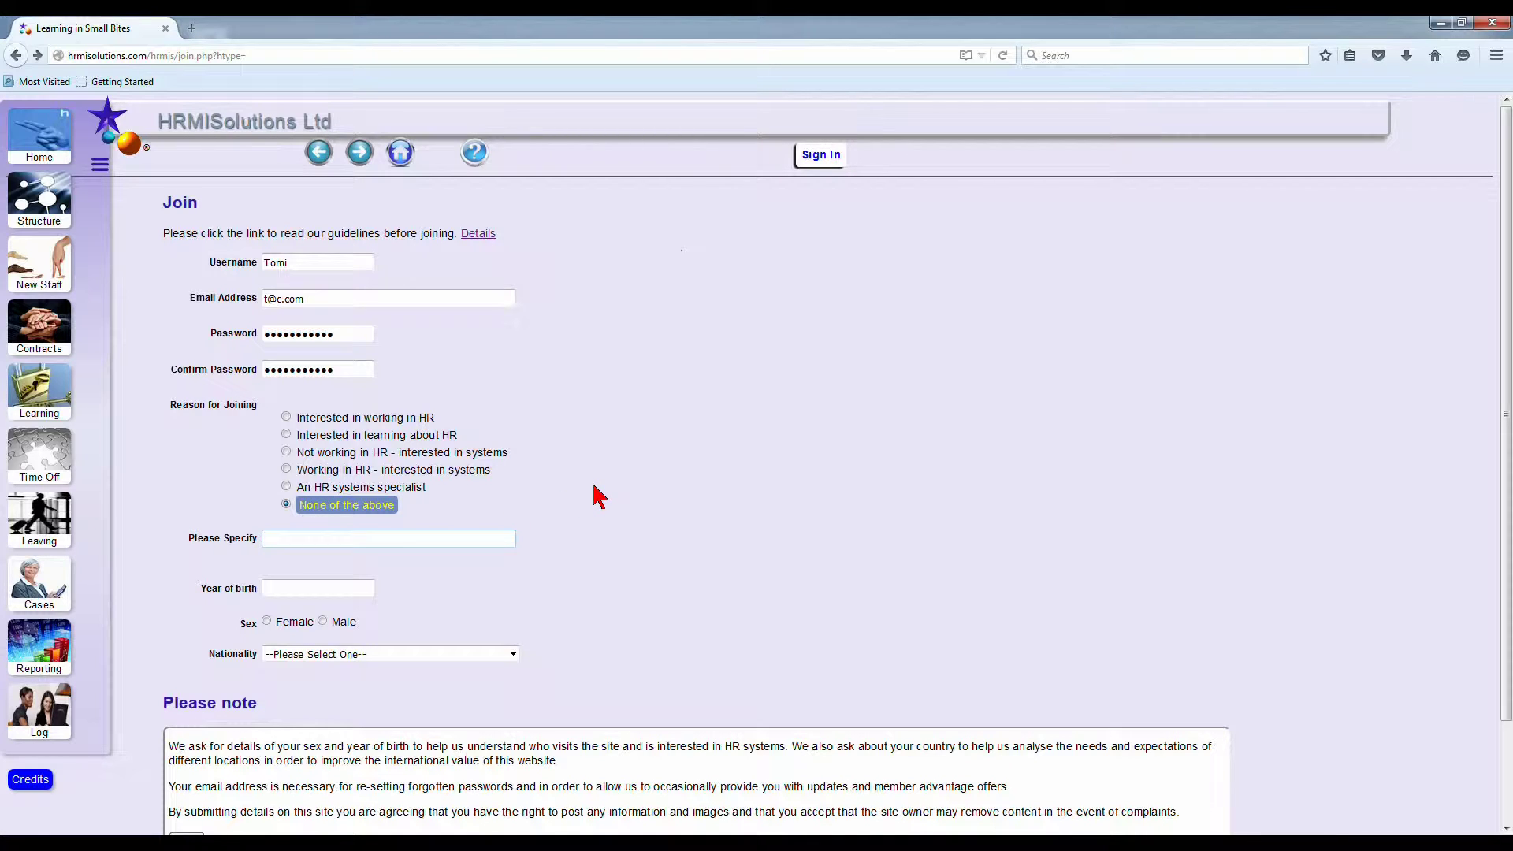
text(Just browsing)
Fill in the year of birth, sex Male and nationality Spain, and submit the join form.
click(321, 586)
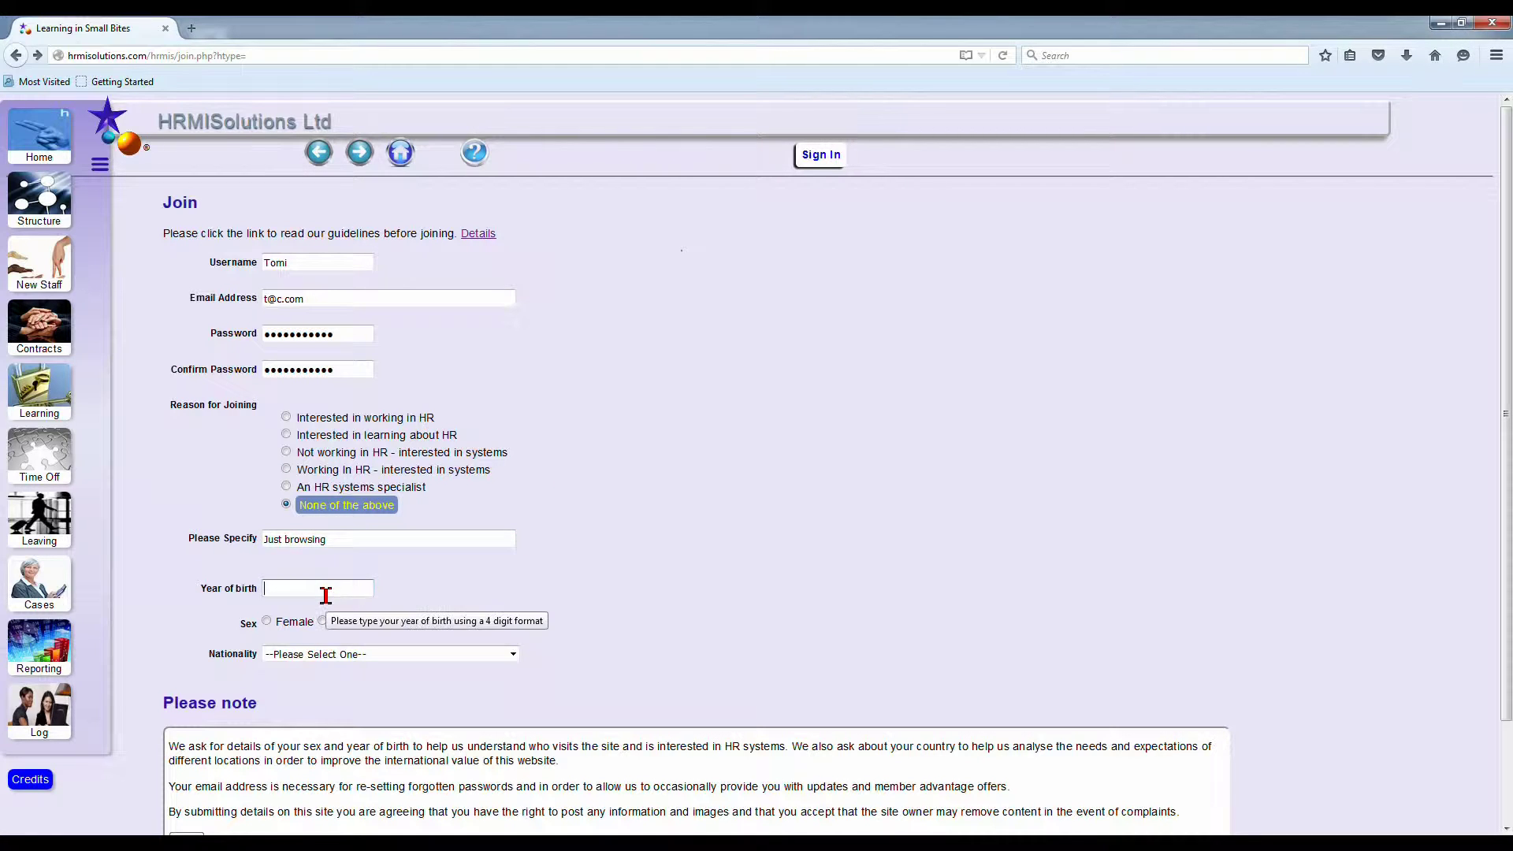
text(1990)
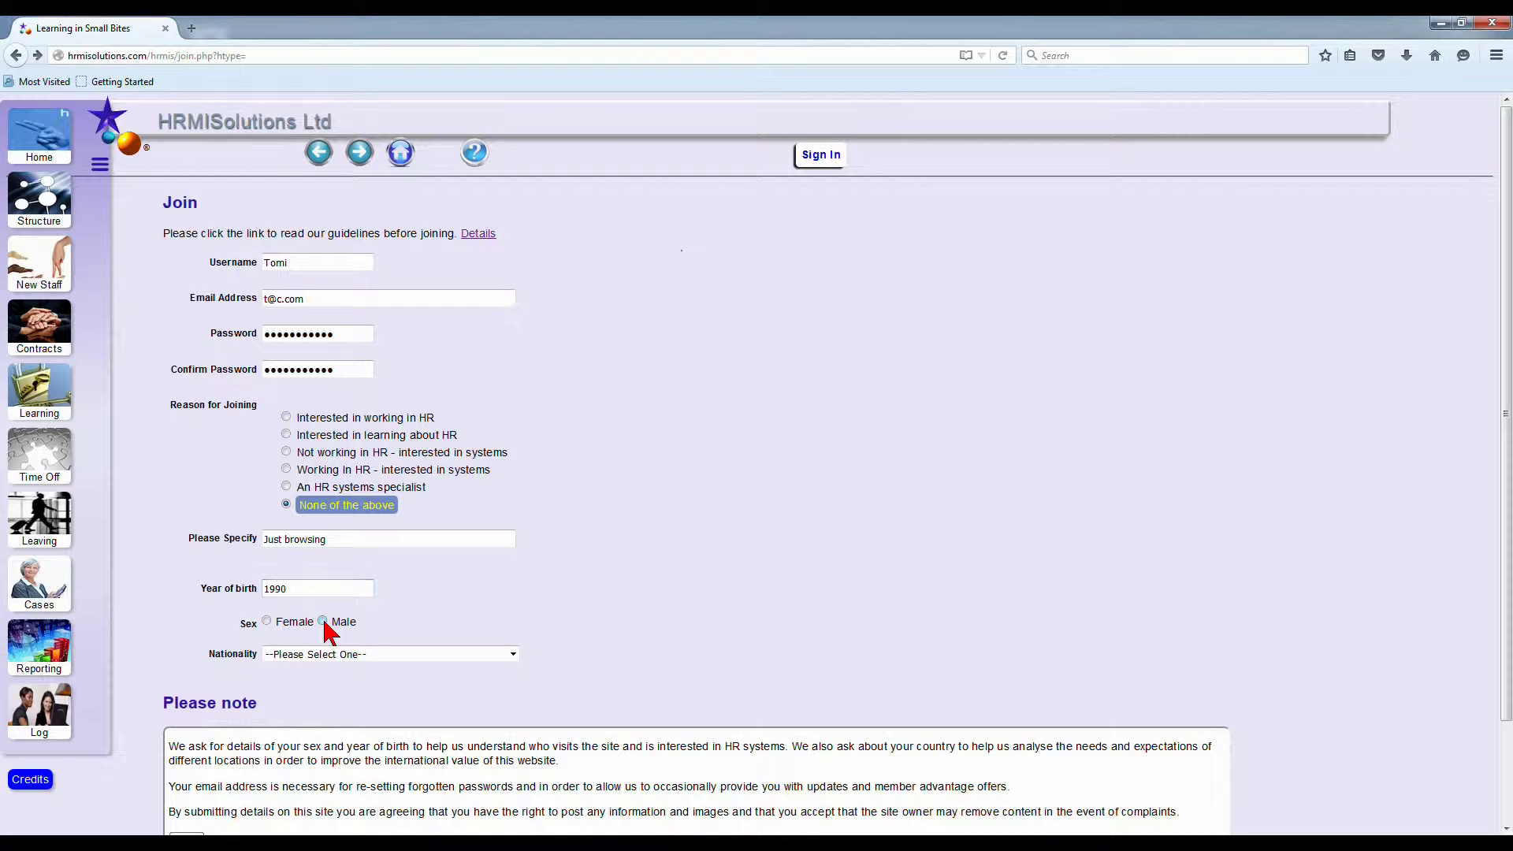
click(348, 622)
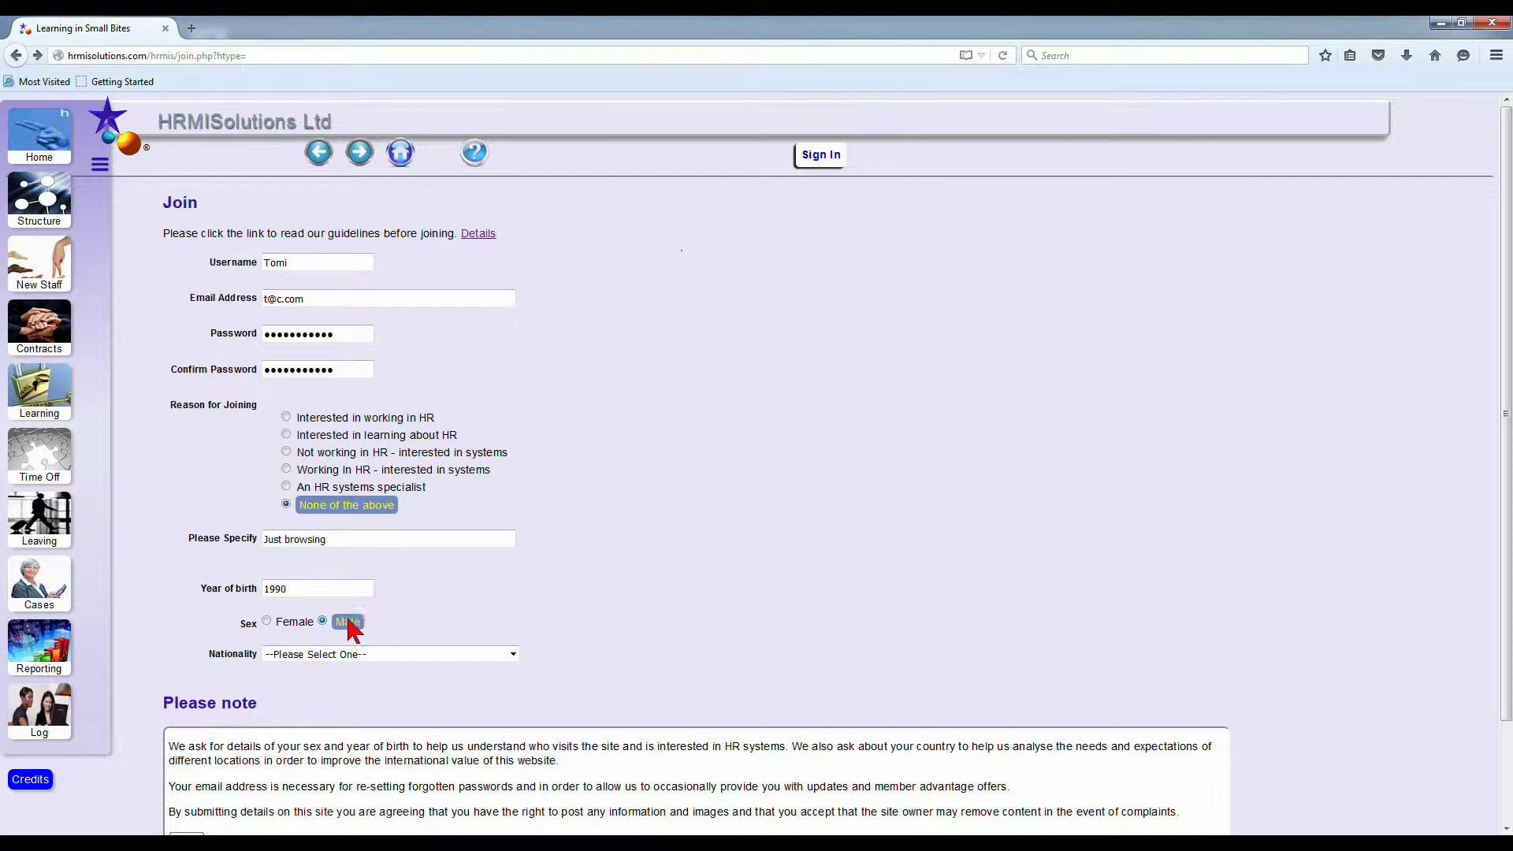
click(513, 654)
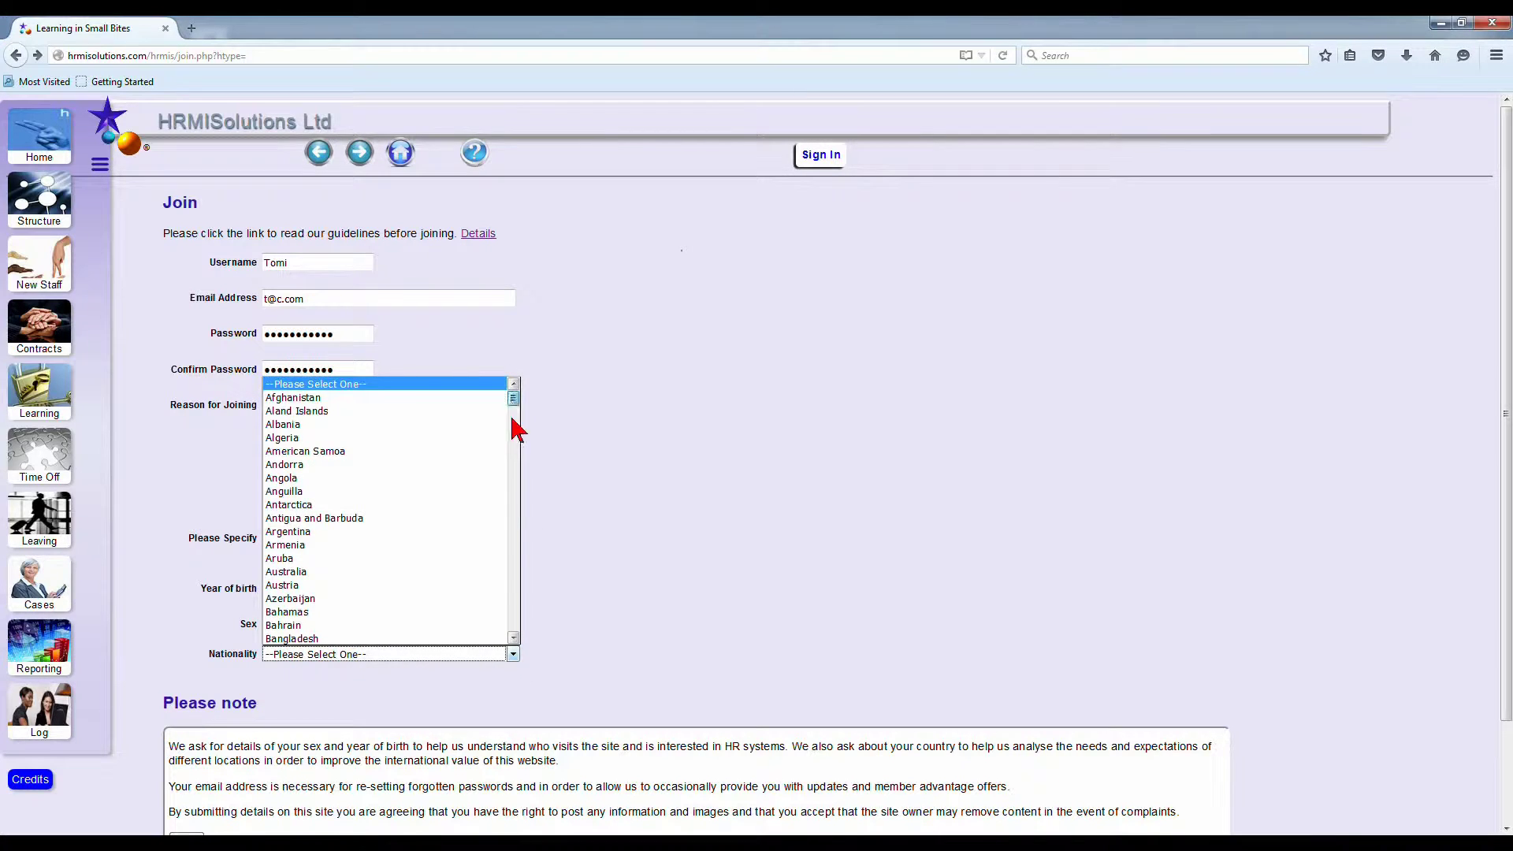
drag(512, 408, 510, 595)
click(422, 572)
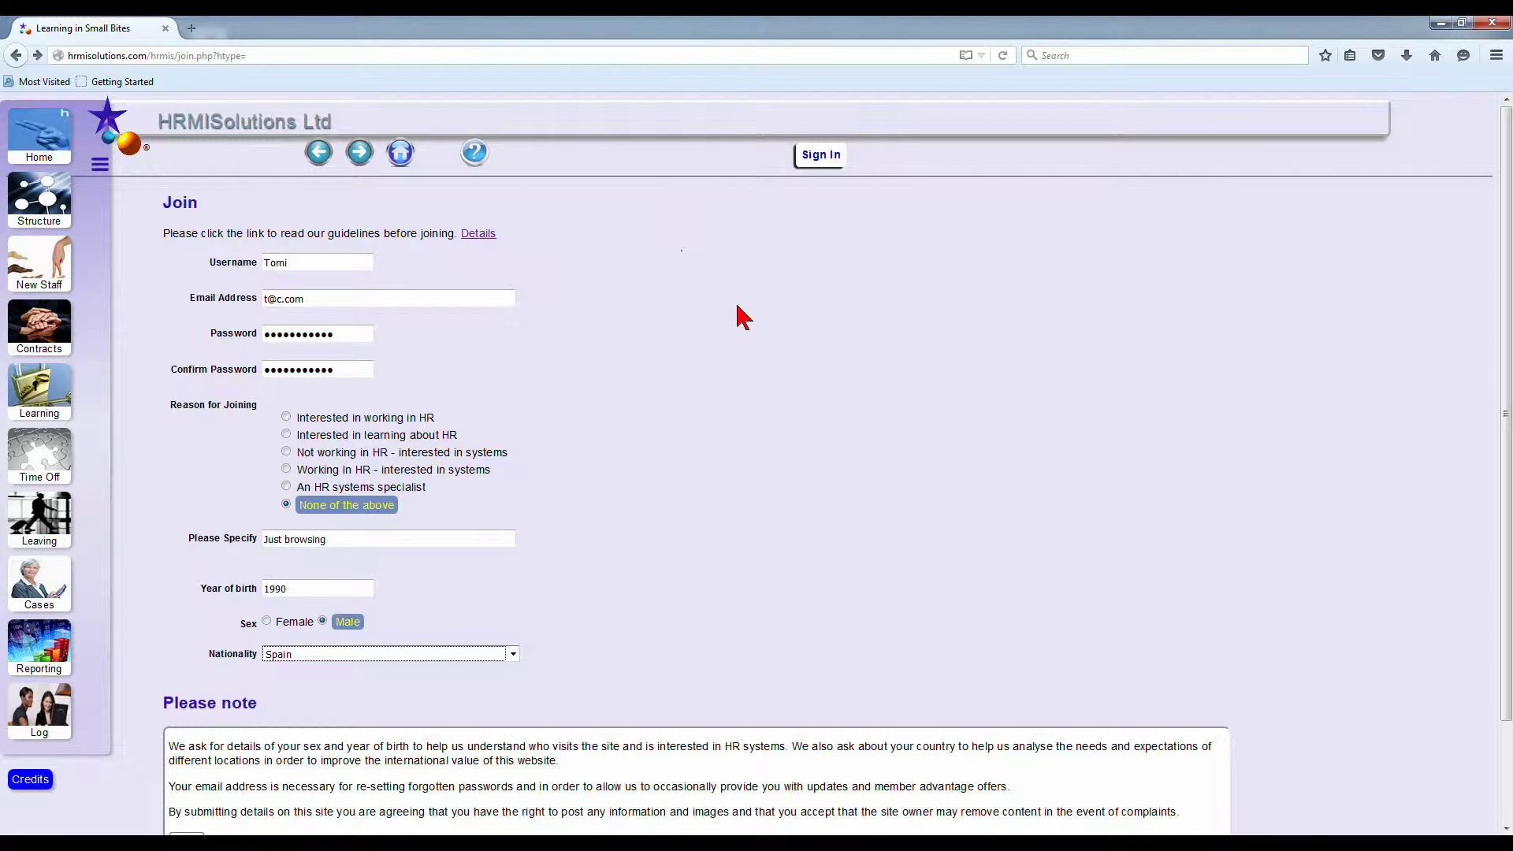
scroll(713, 370, down, 2)
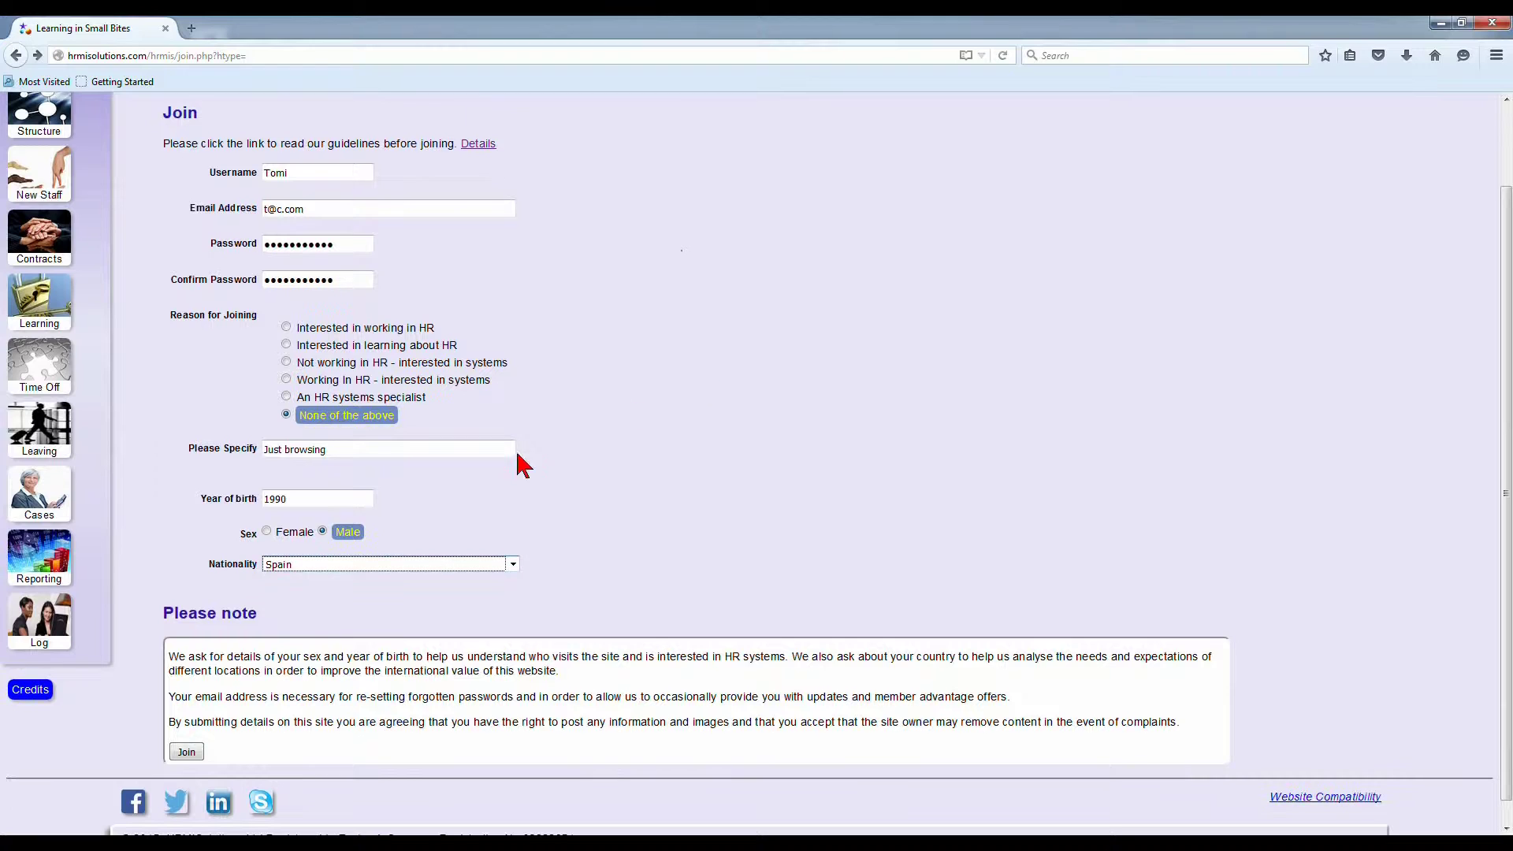
click(197, 752)
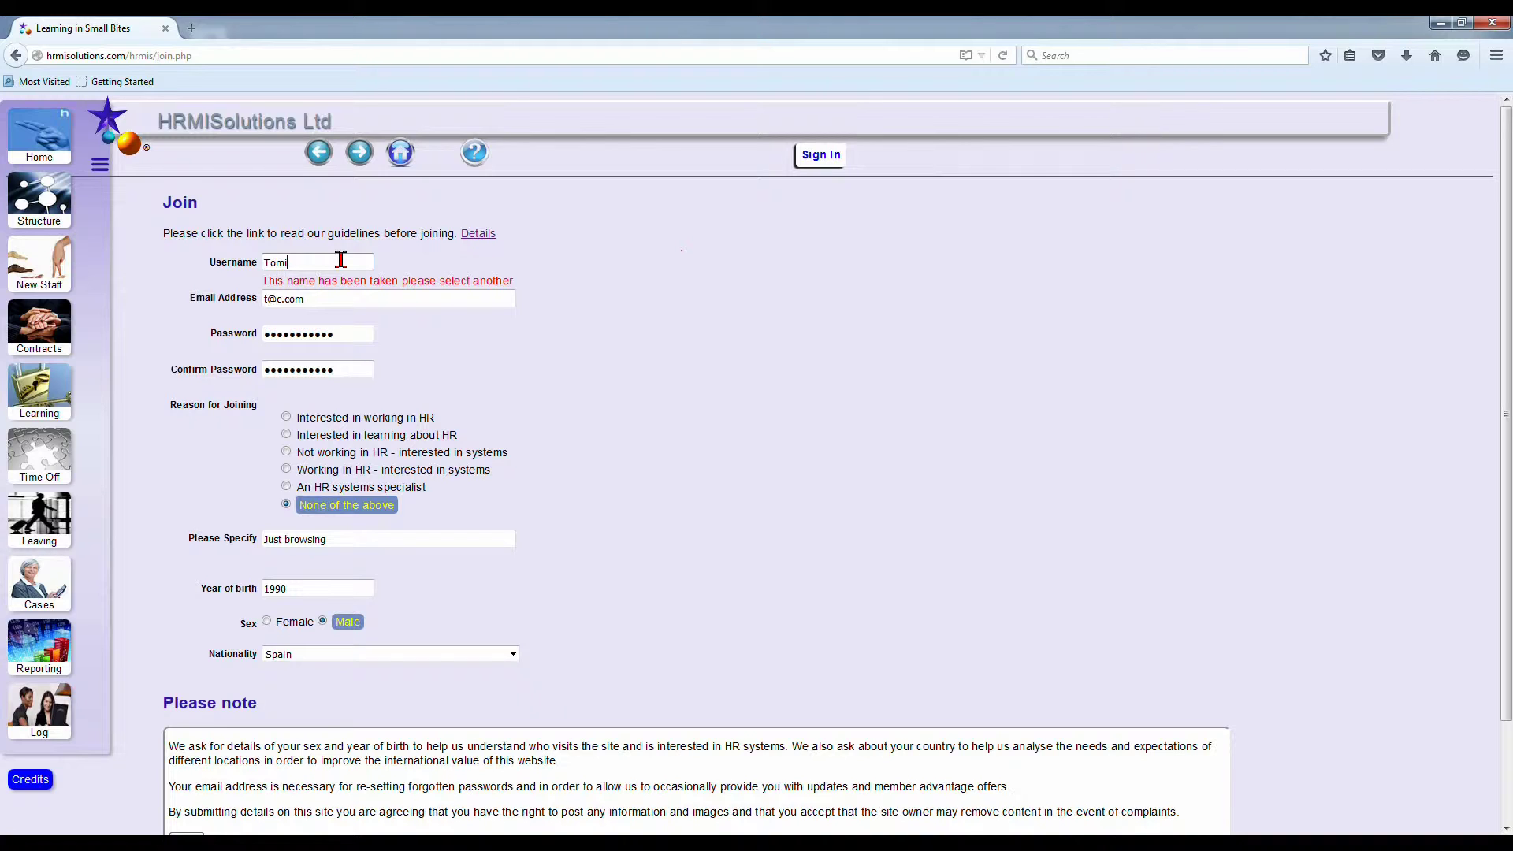
Append 3000 to the username in the join form and submit the form again.
text(000)
scroll(409, 342, down, 2)
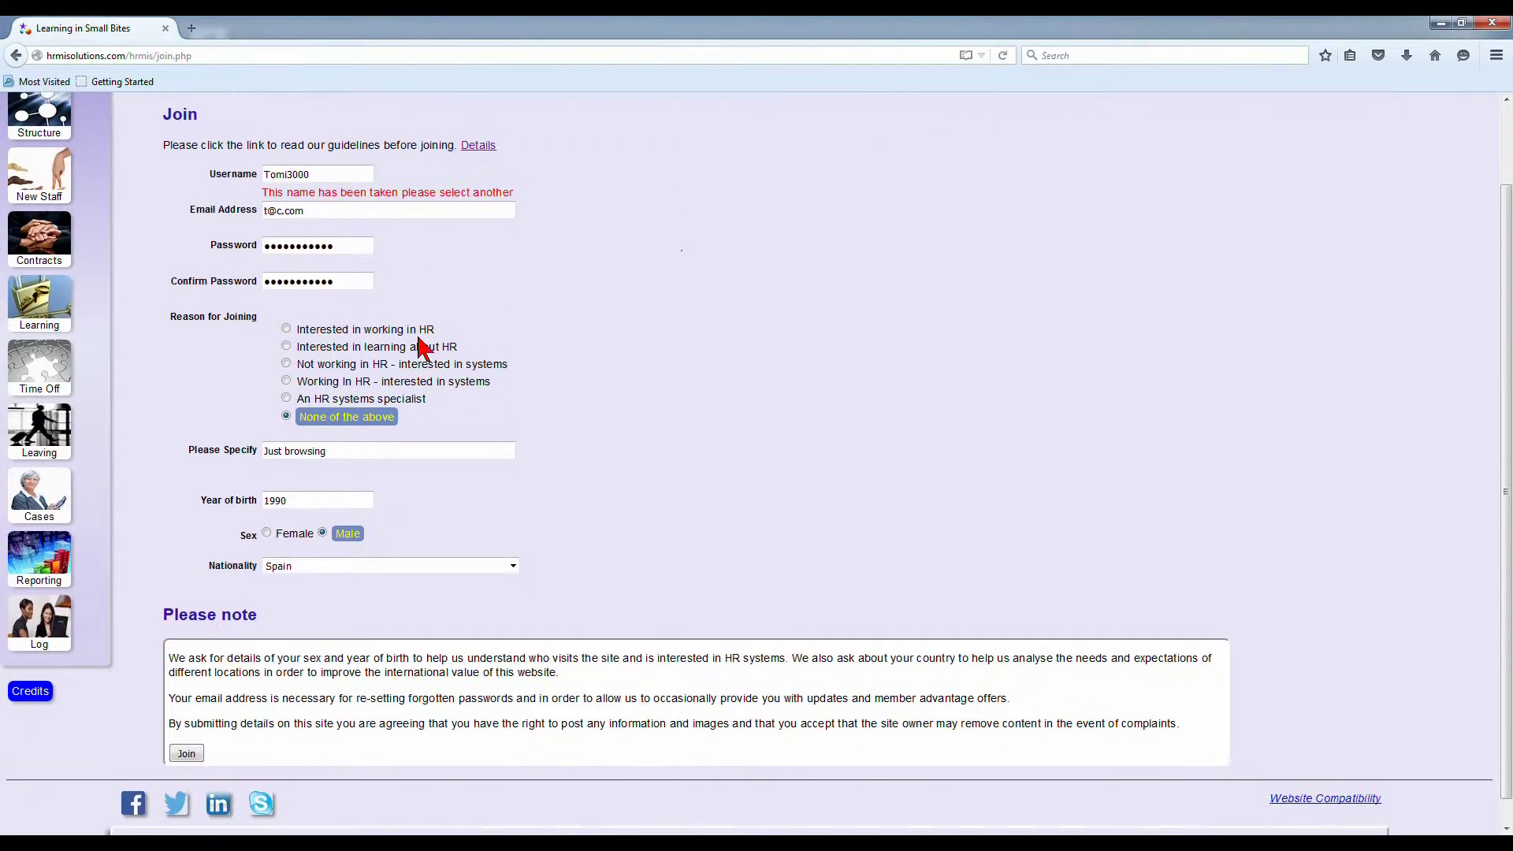
click(196, 729)
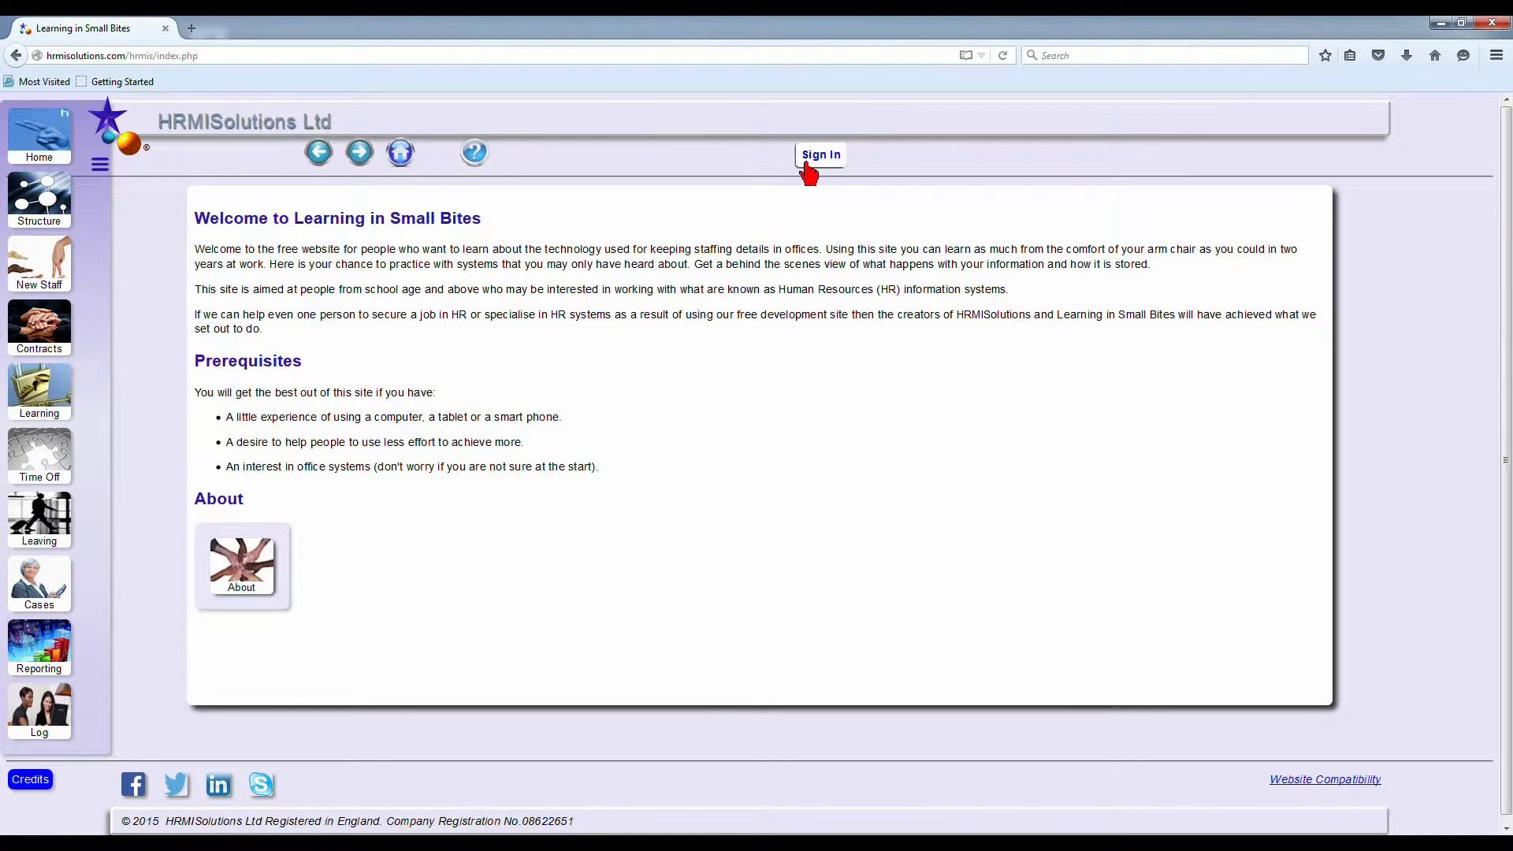
Sign in with the new account's username and password, and proceed to the welcome page.
click(808, 164)
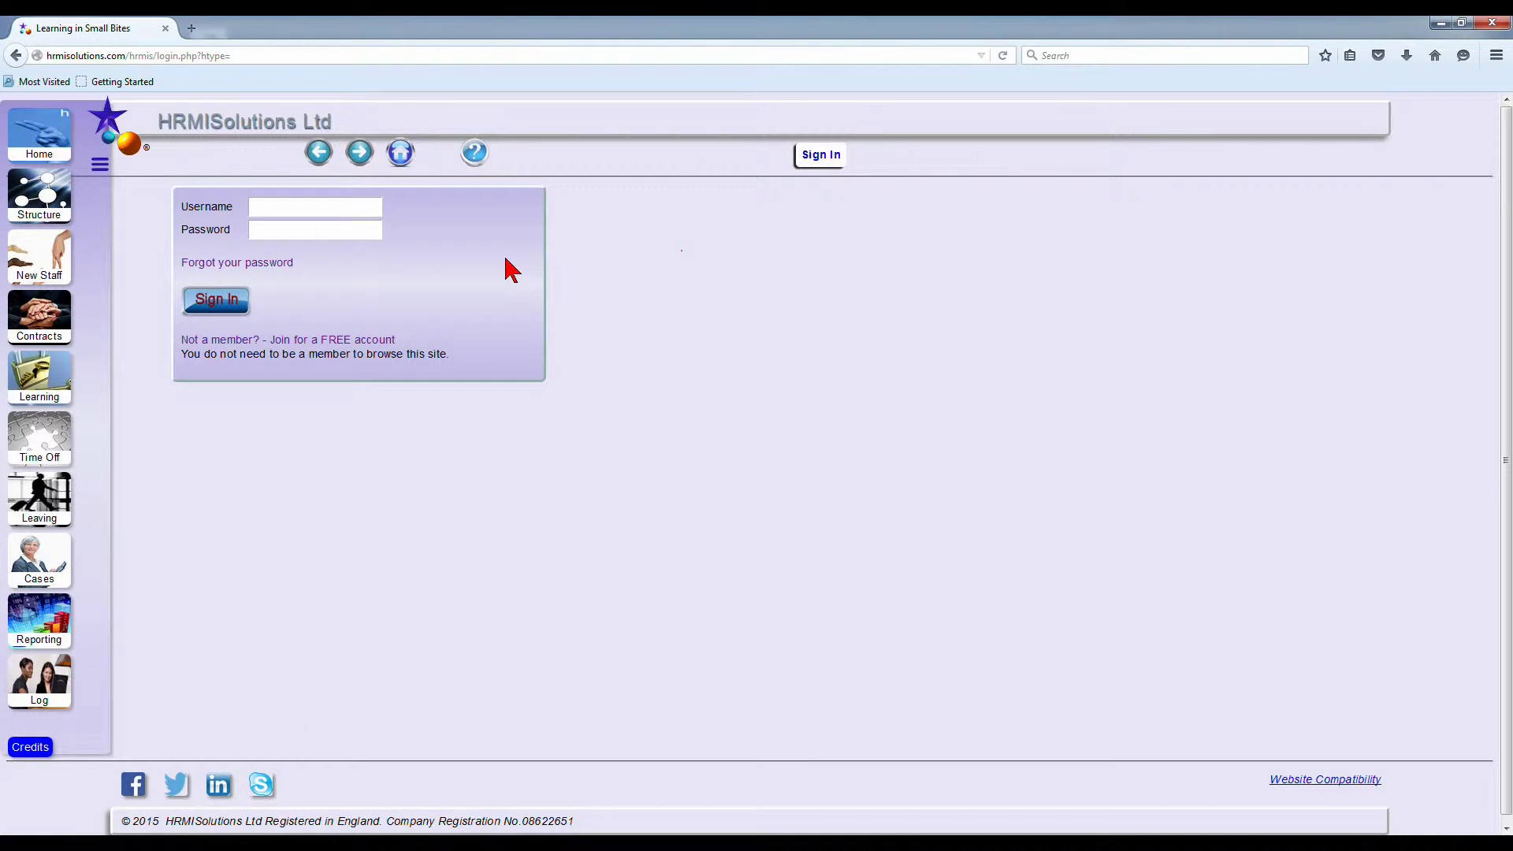
text(Tomi3000)
key(Return)
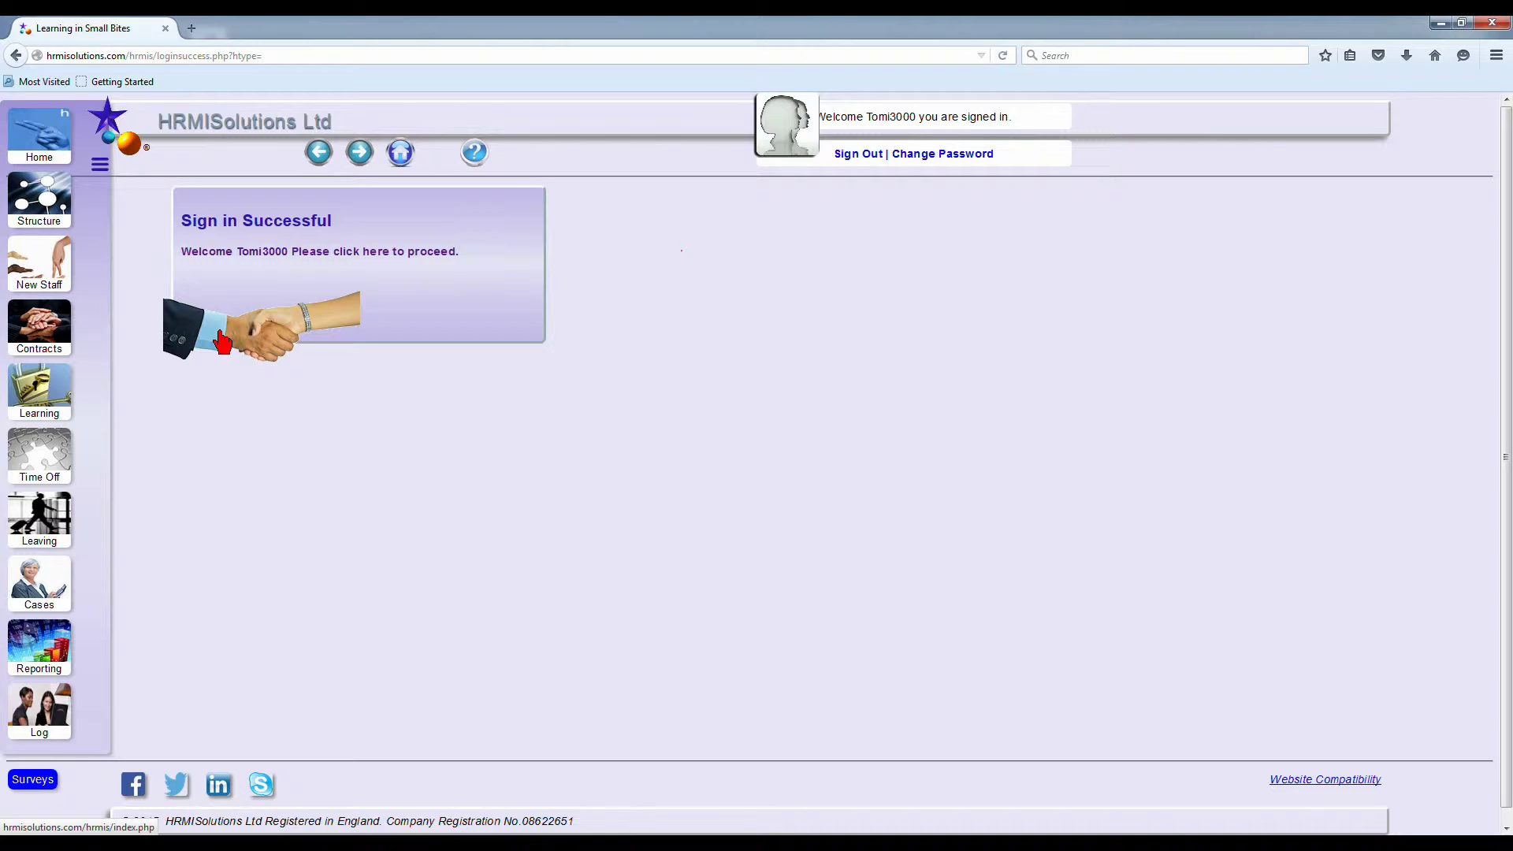
click(305, 333)
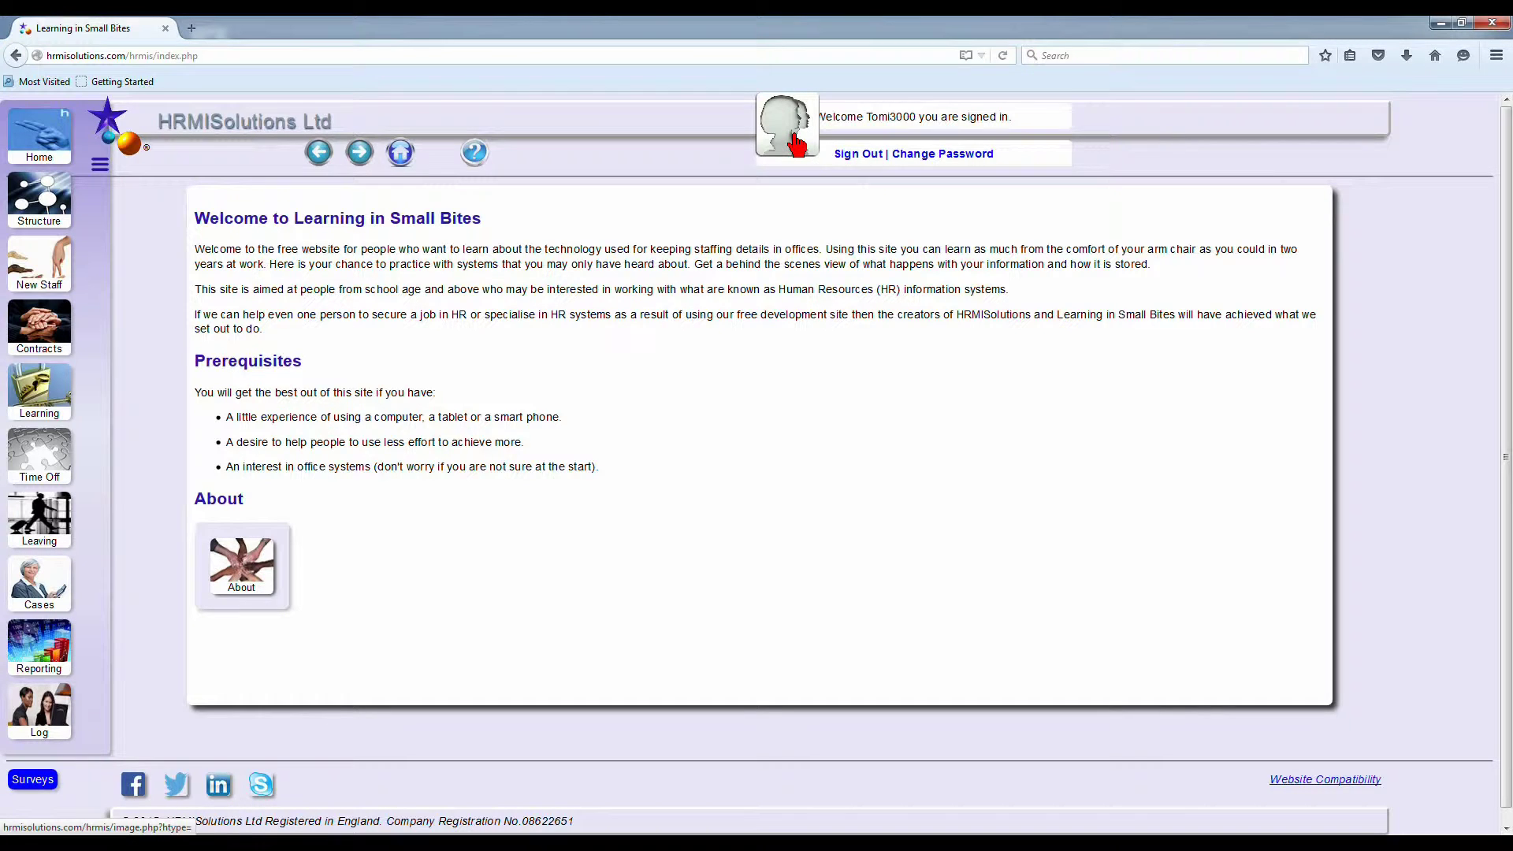
Change the account password by entering the old password and the new password with its confirmation.
click(928, 160)
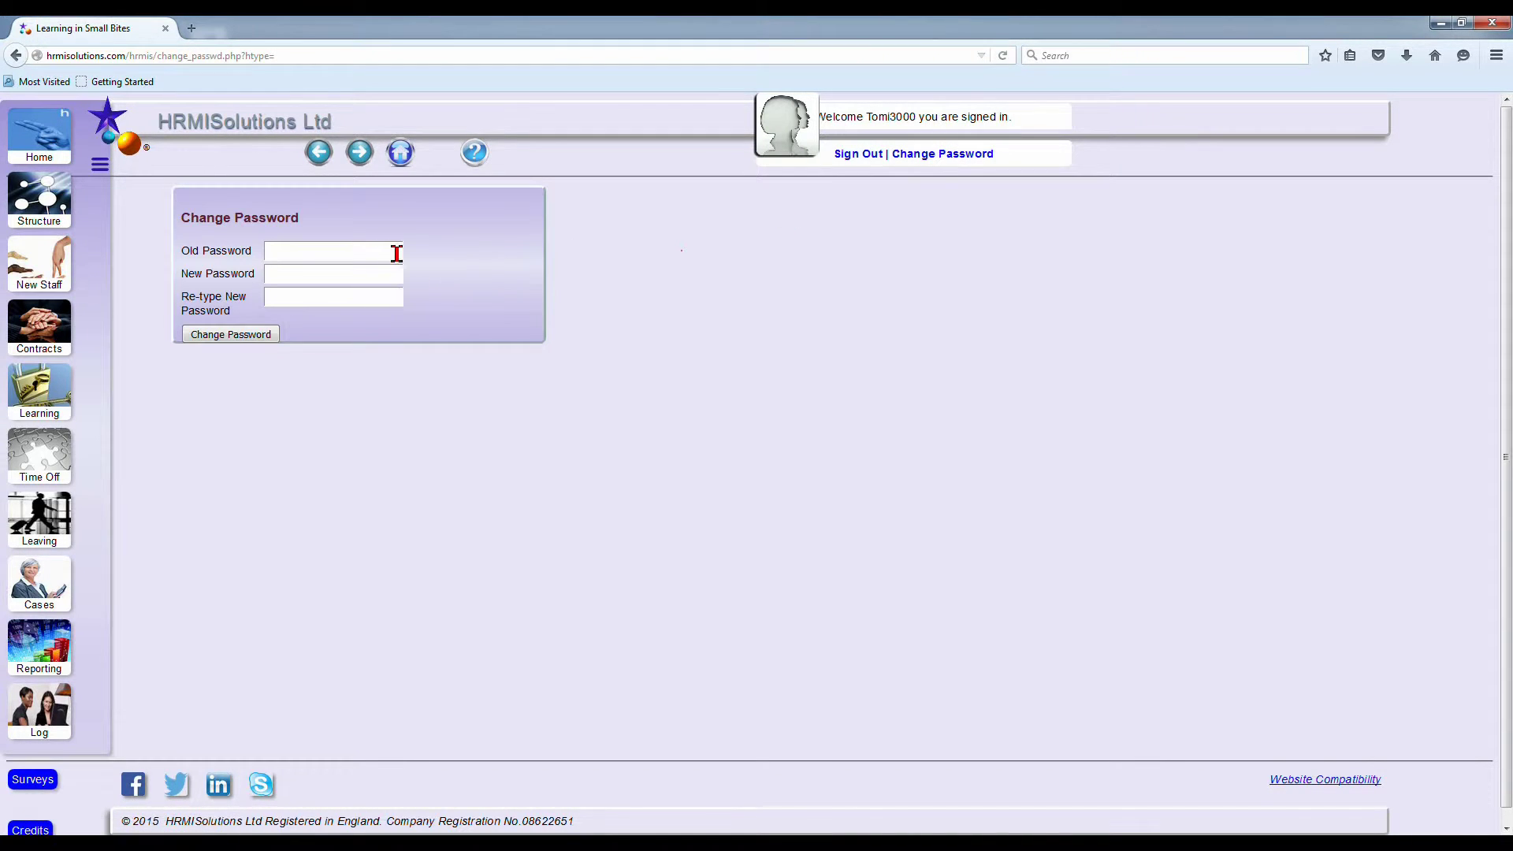
click(387, 253)
click(250, 339)
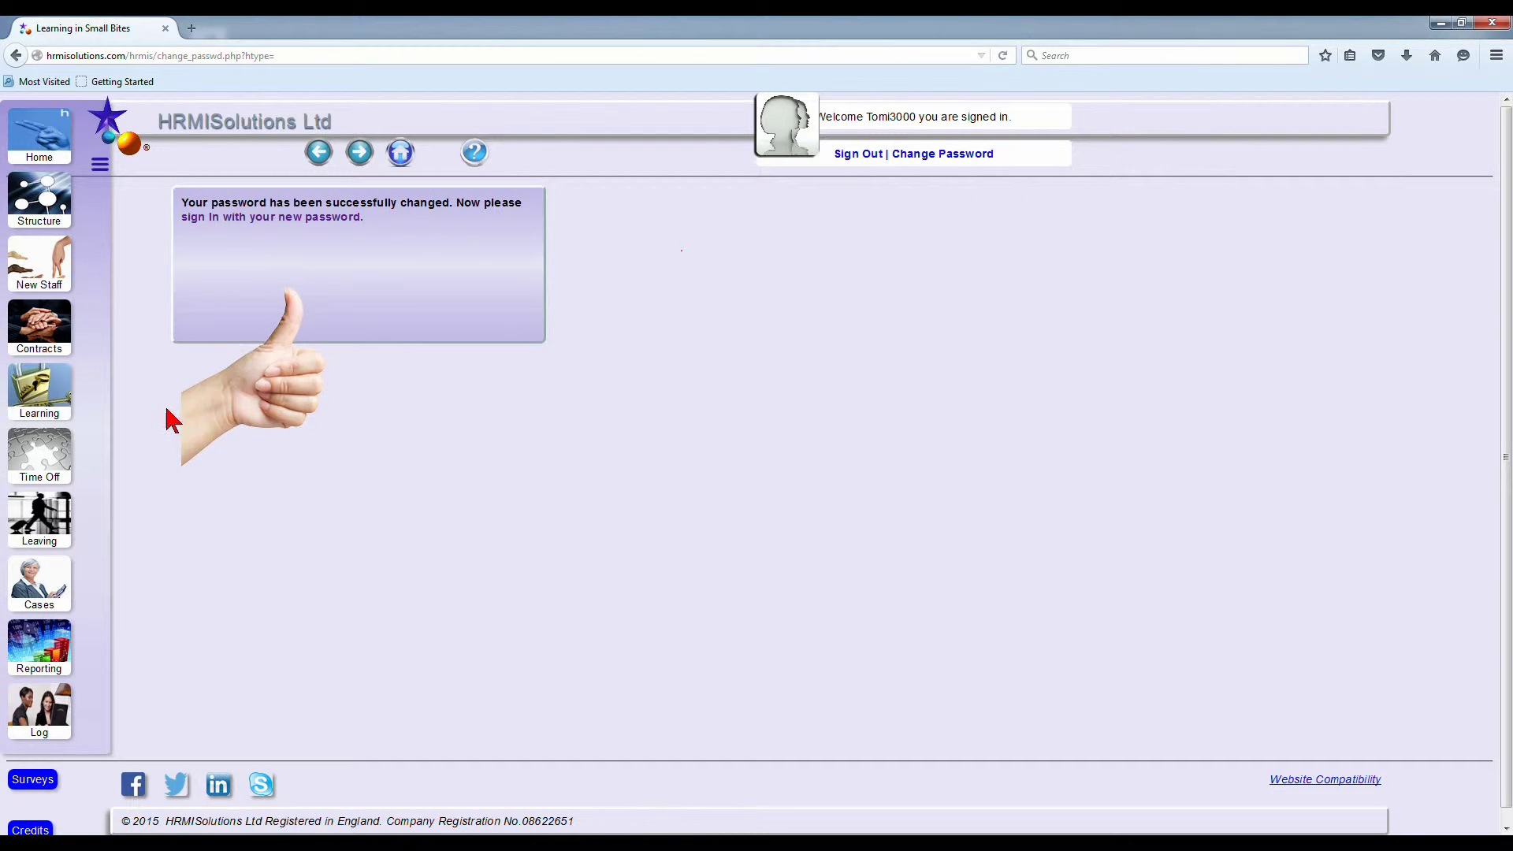
Sign in again with the account's username and the new password.
click(261, 218)
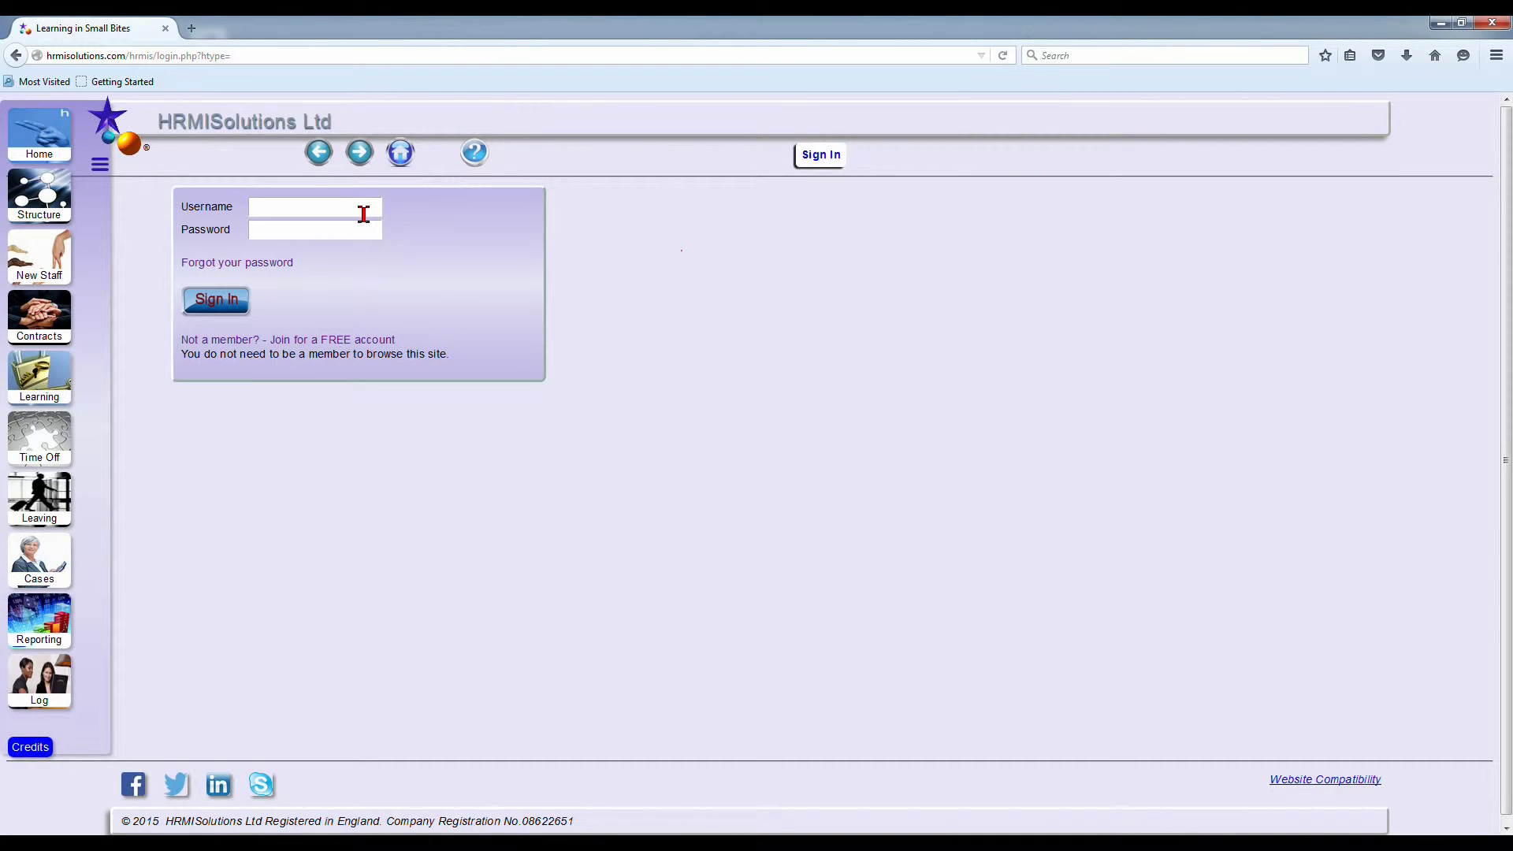
text(Tomi)
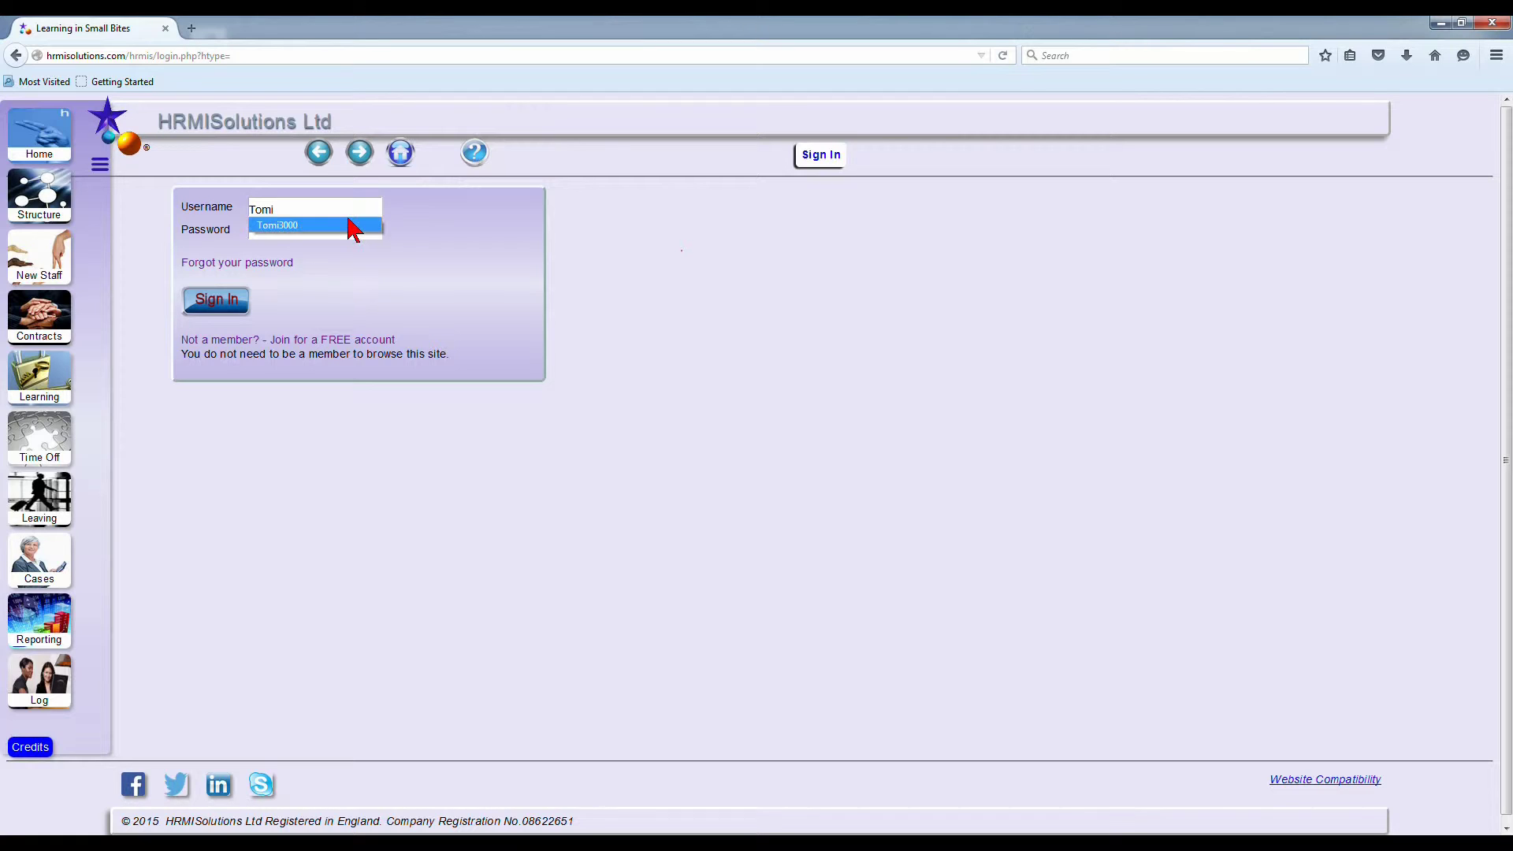
click(329, 226)
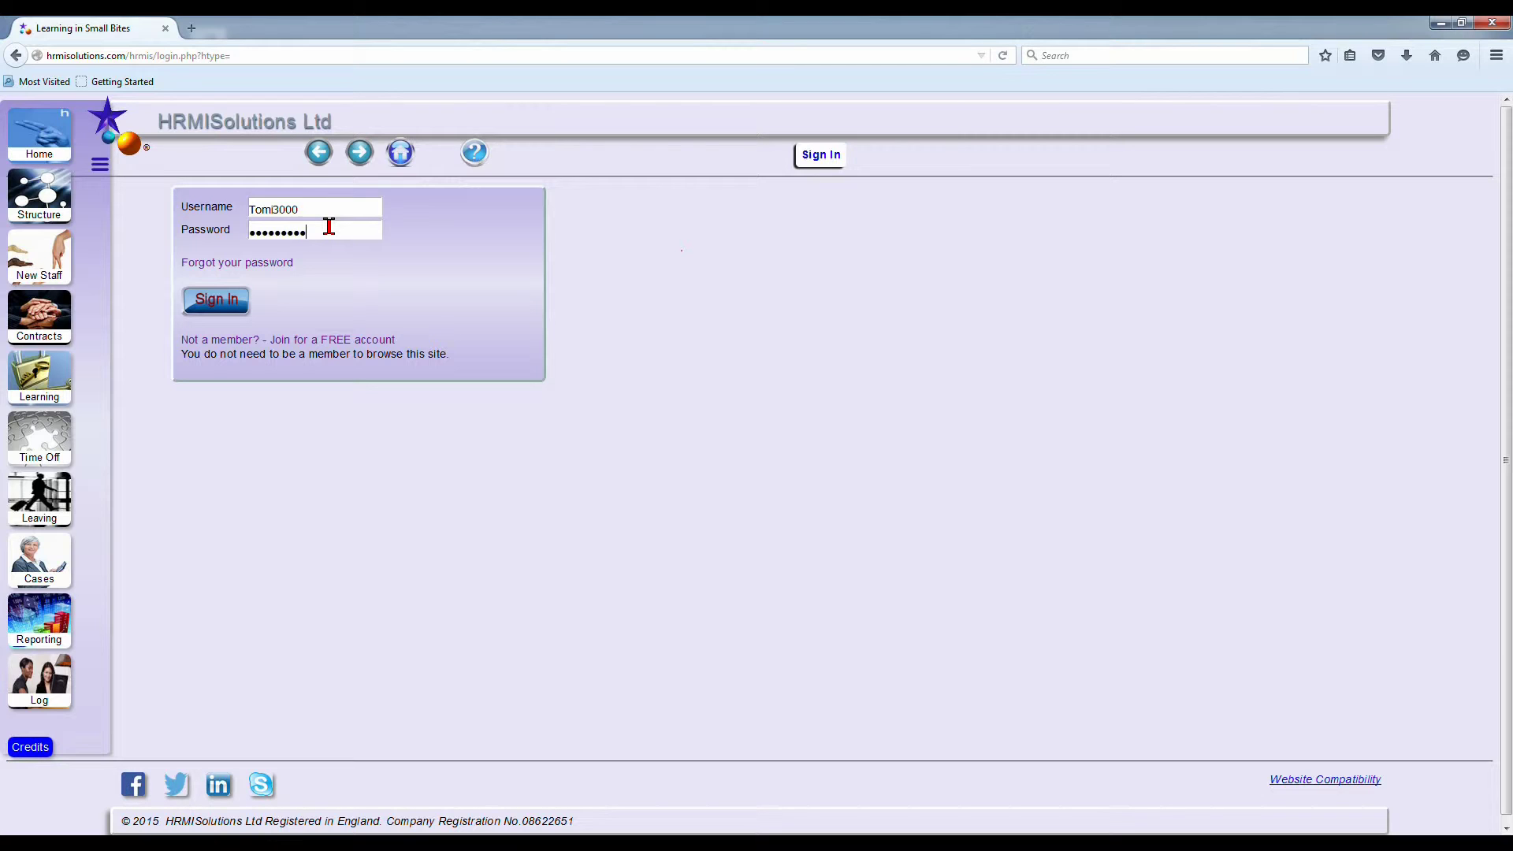
click(211, 307)
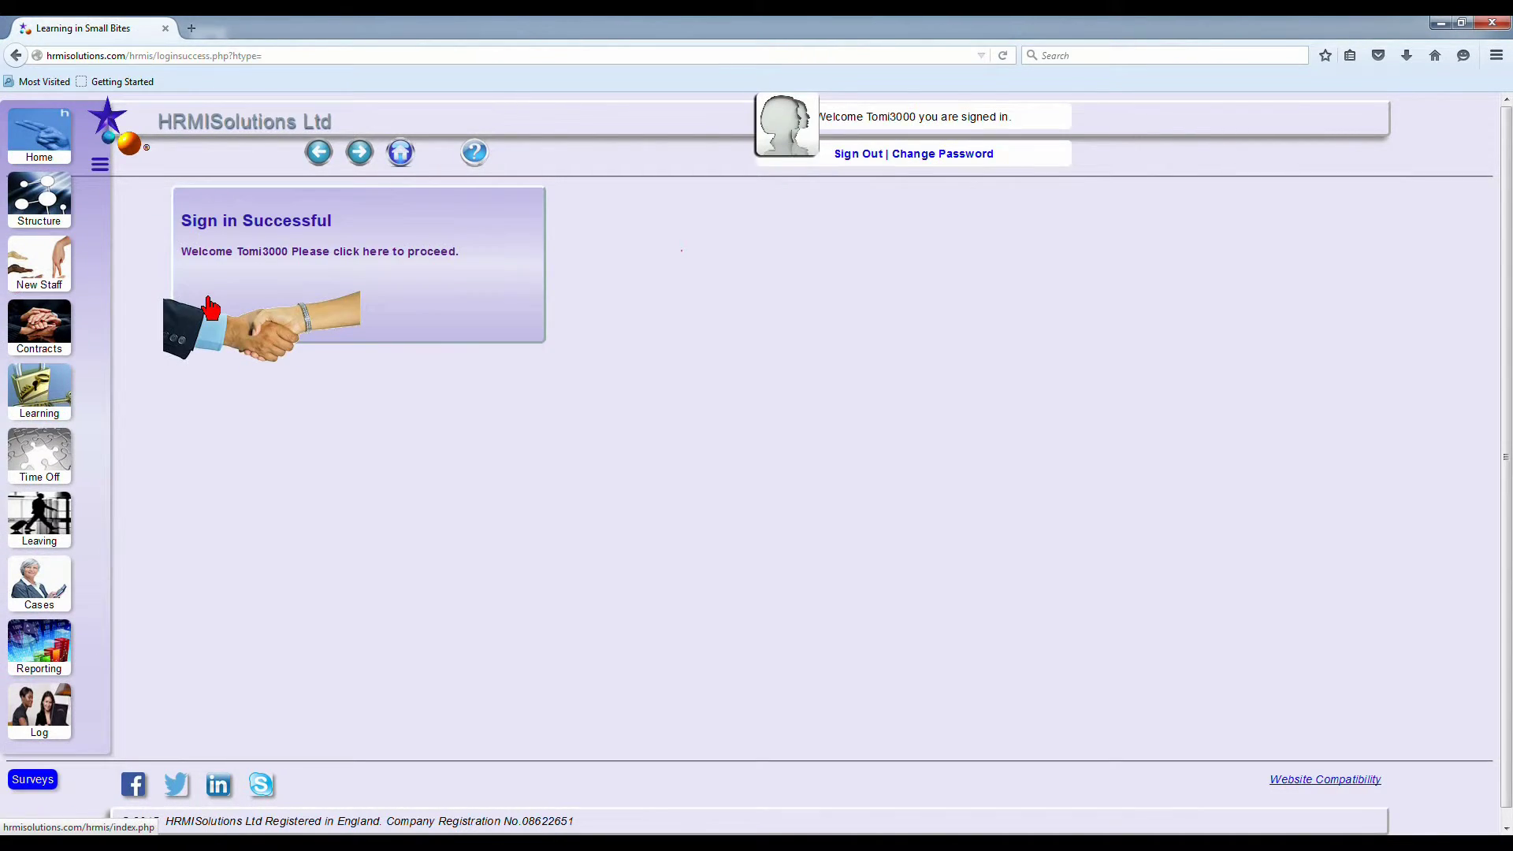
Upload lightedfigures2.png from the Pictures library as the account's profile picture and refresh the page to show it.
click(791, 146)
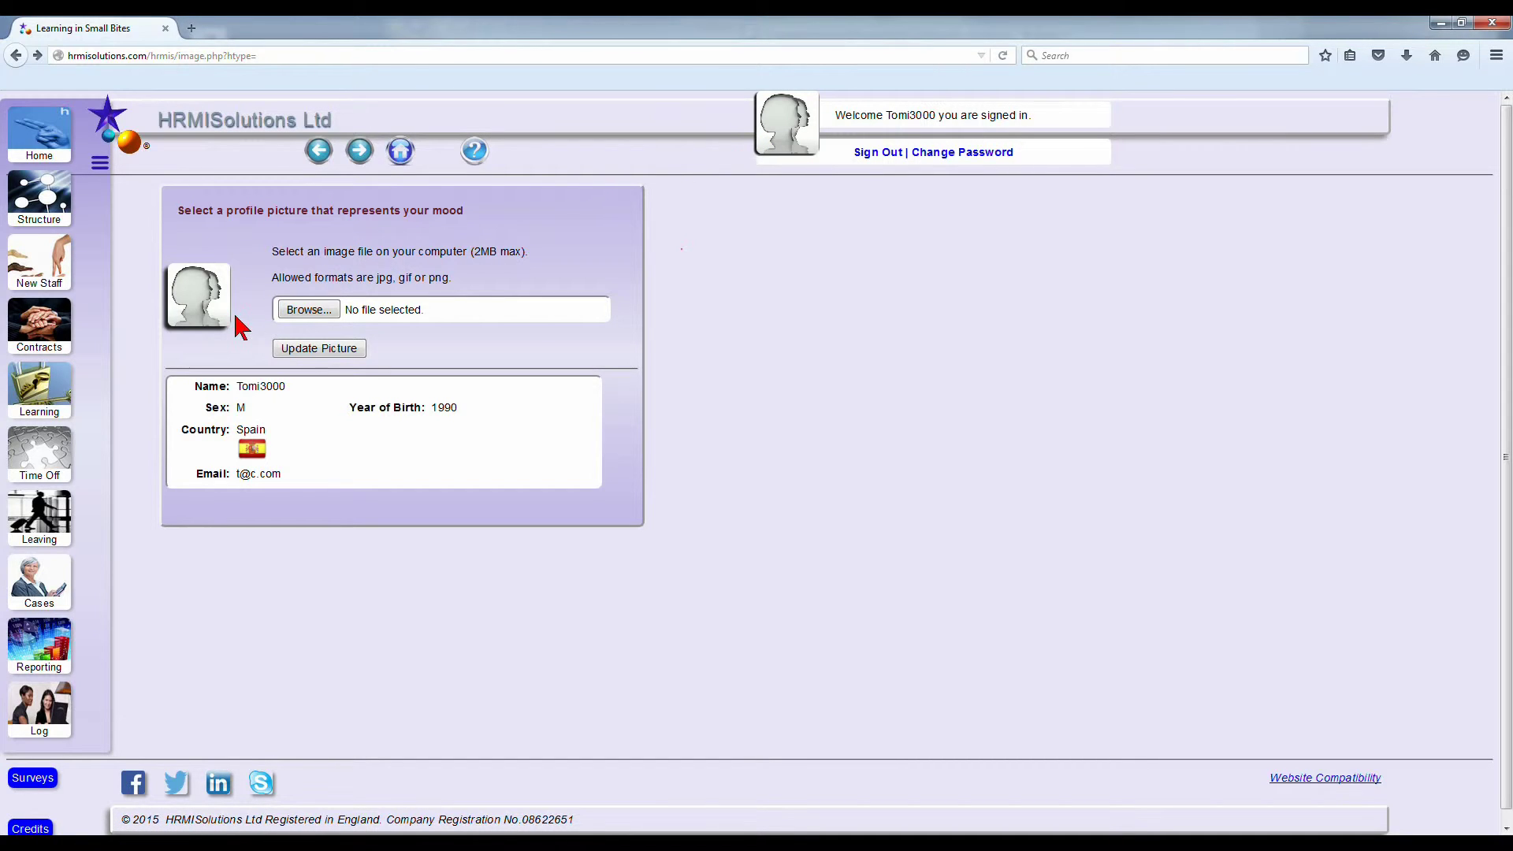
click(300, 316)
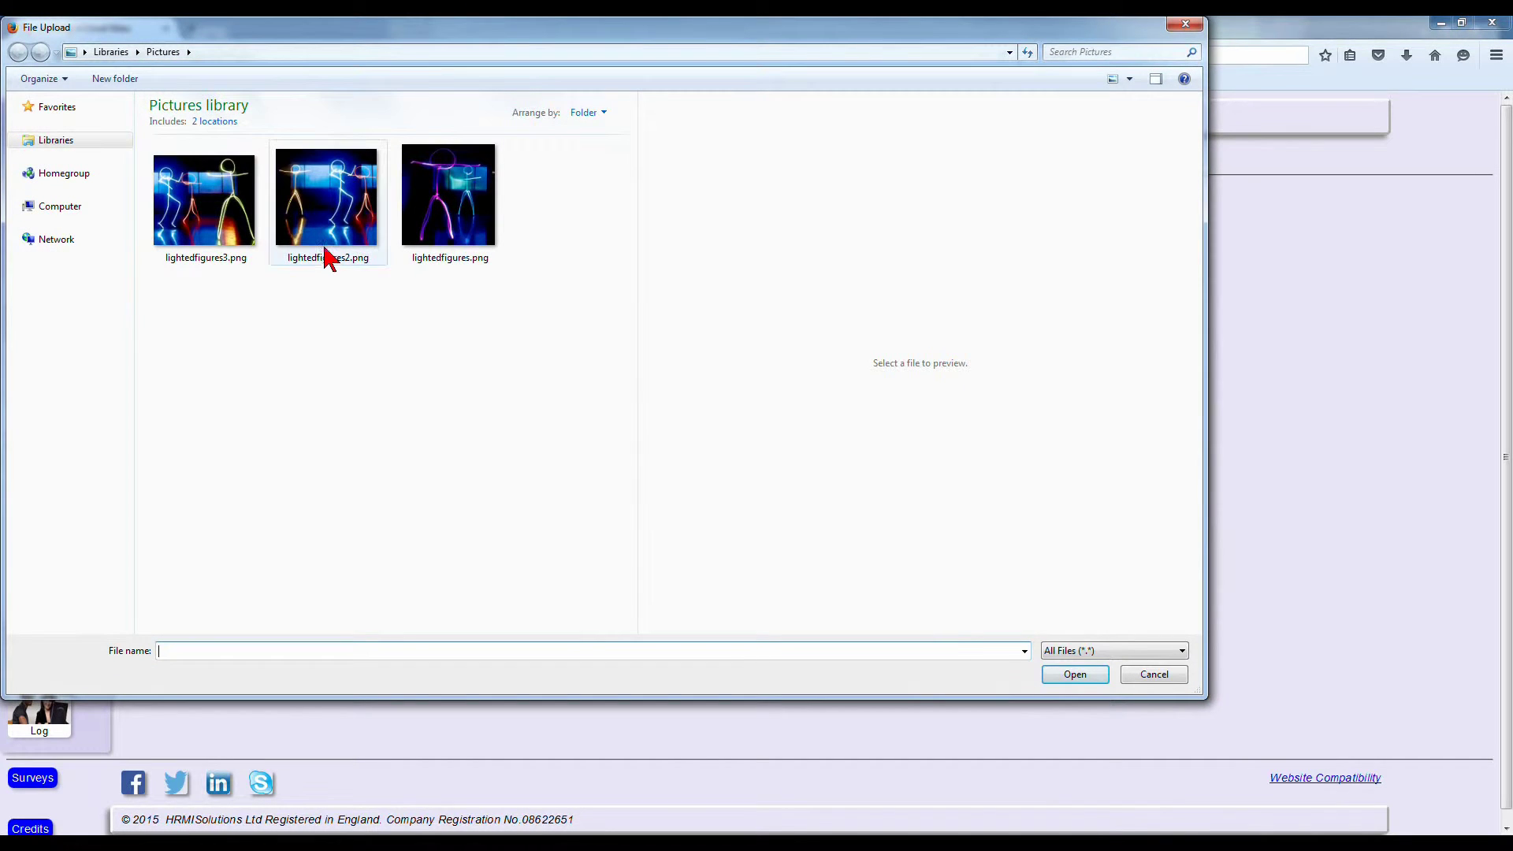
click(328, 238)
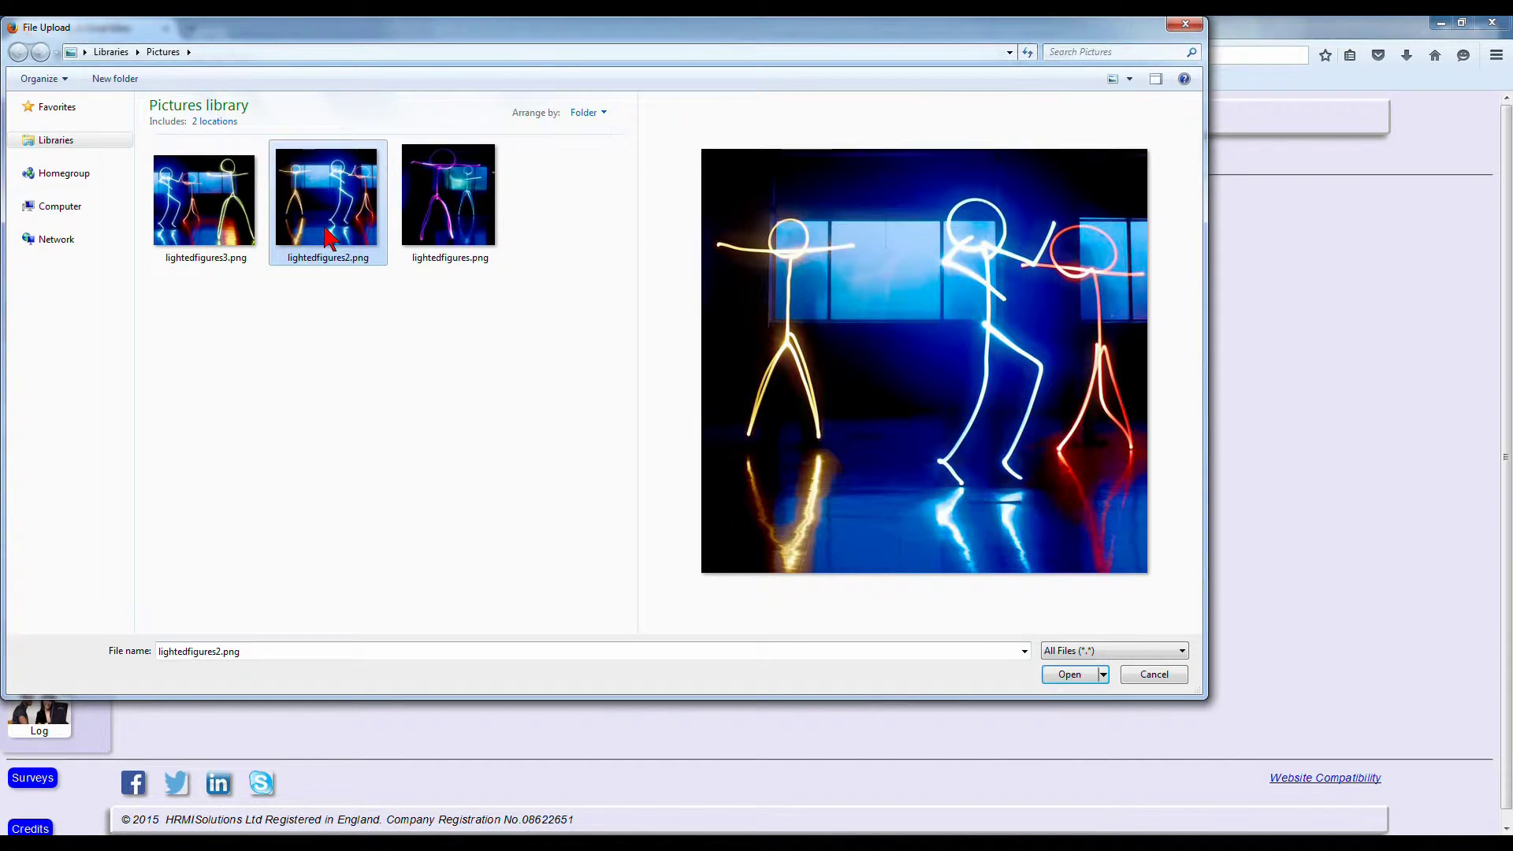
click(1074, 676)
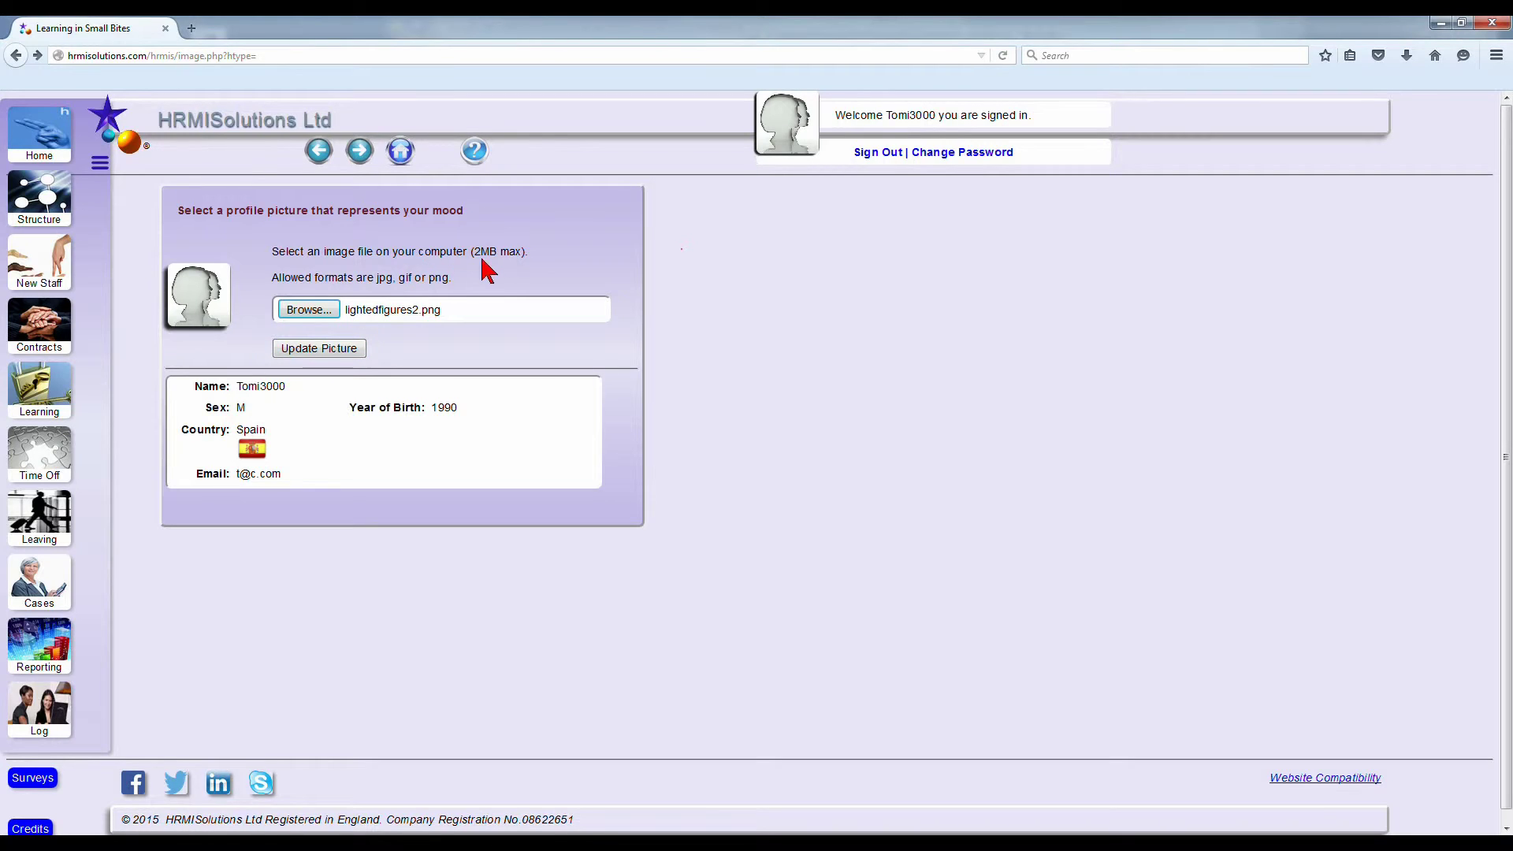
click(347, 353)
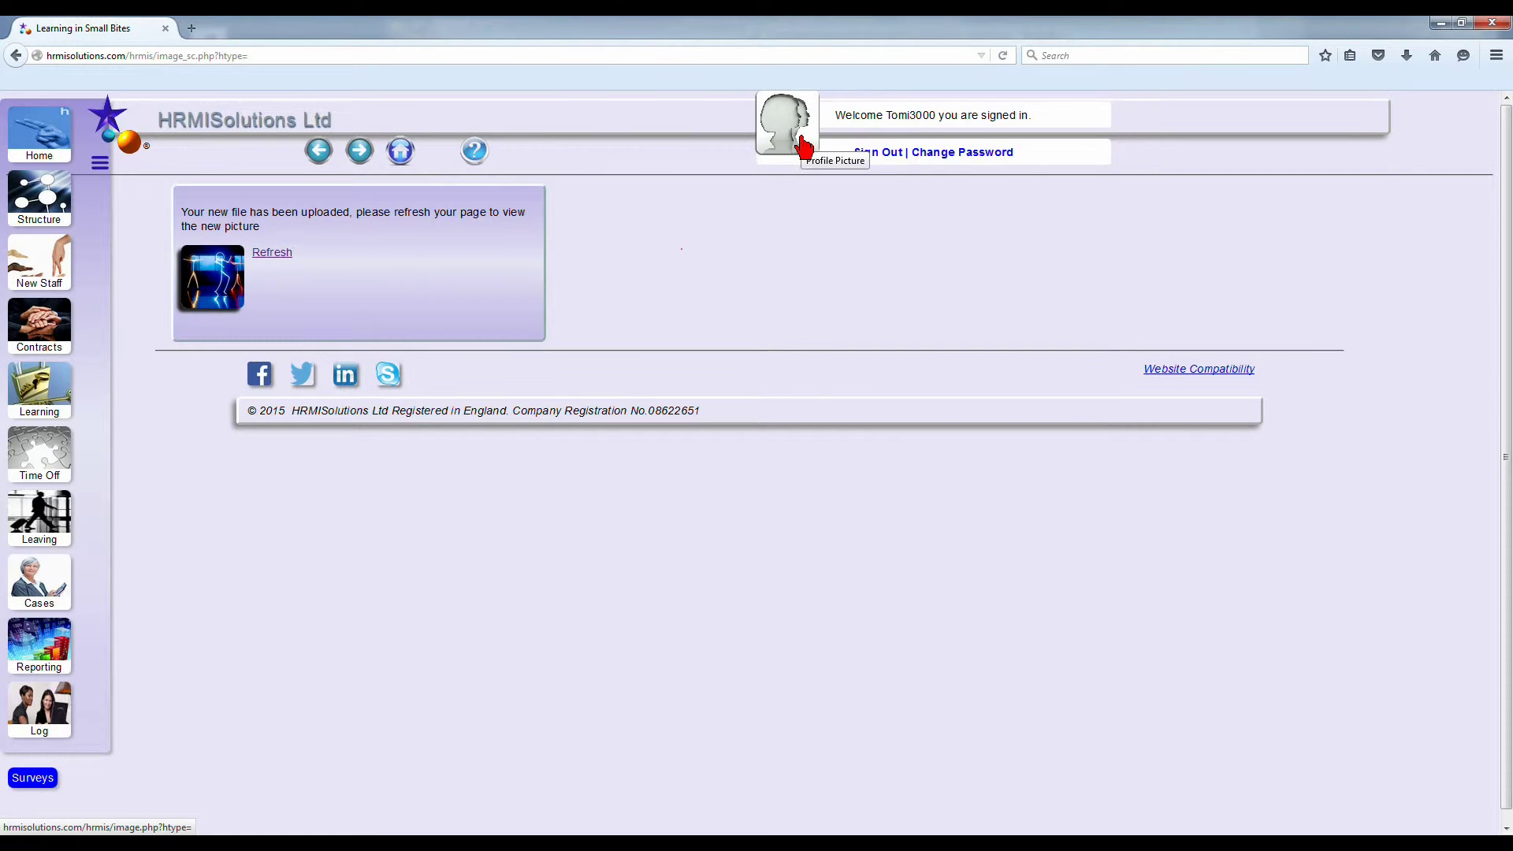
click(278, 254)
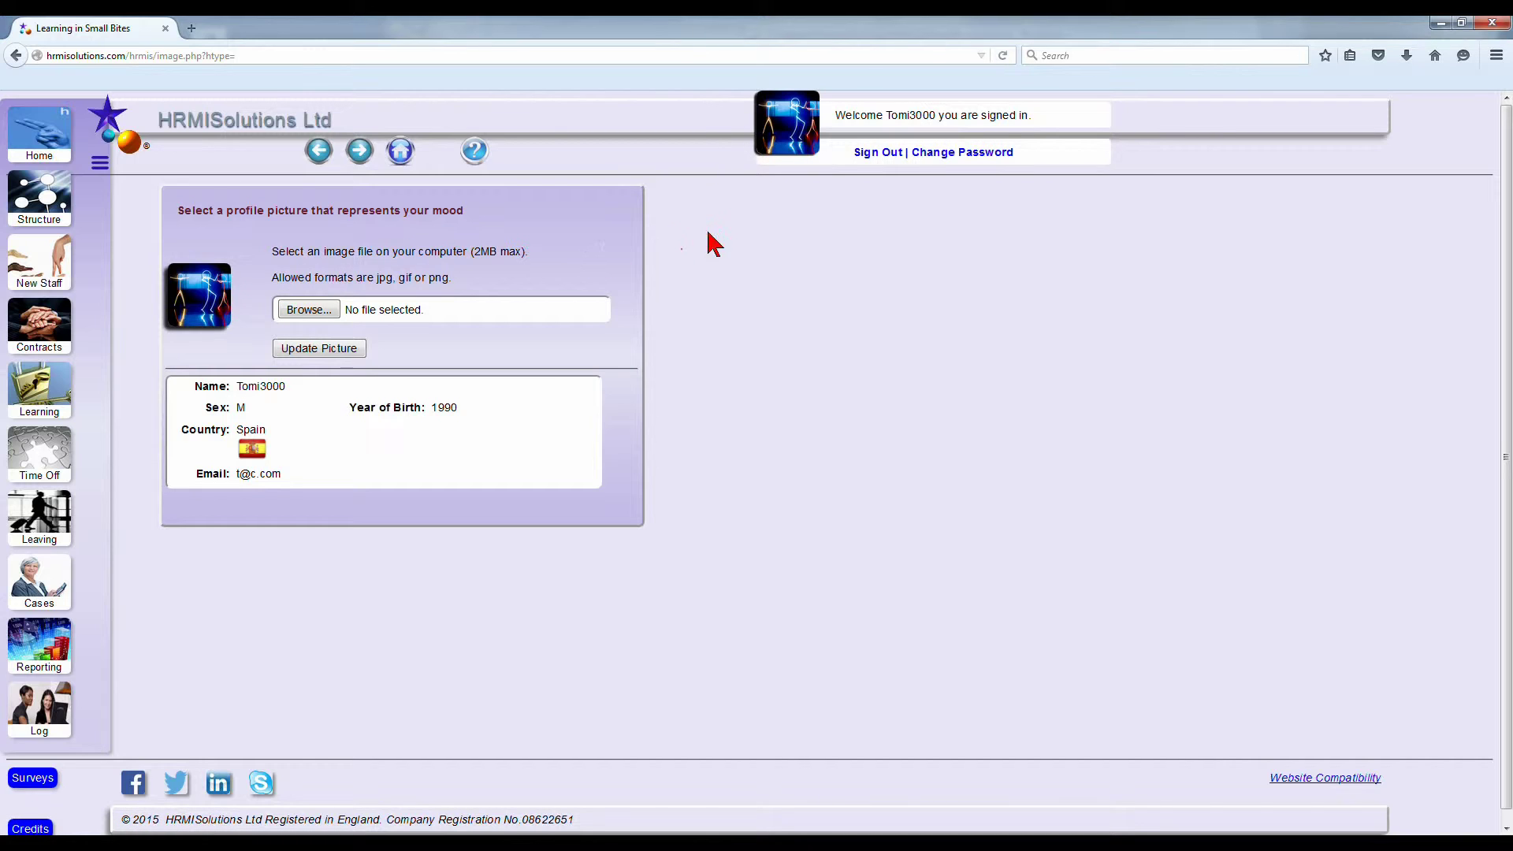
Sign out of the account and request a forgotten-password reset for its username.
click(883, 158)
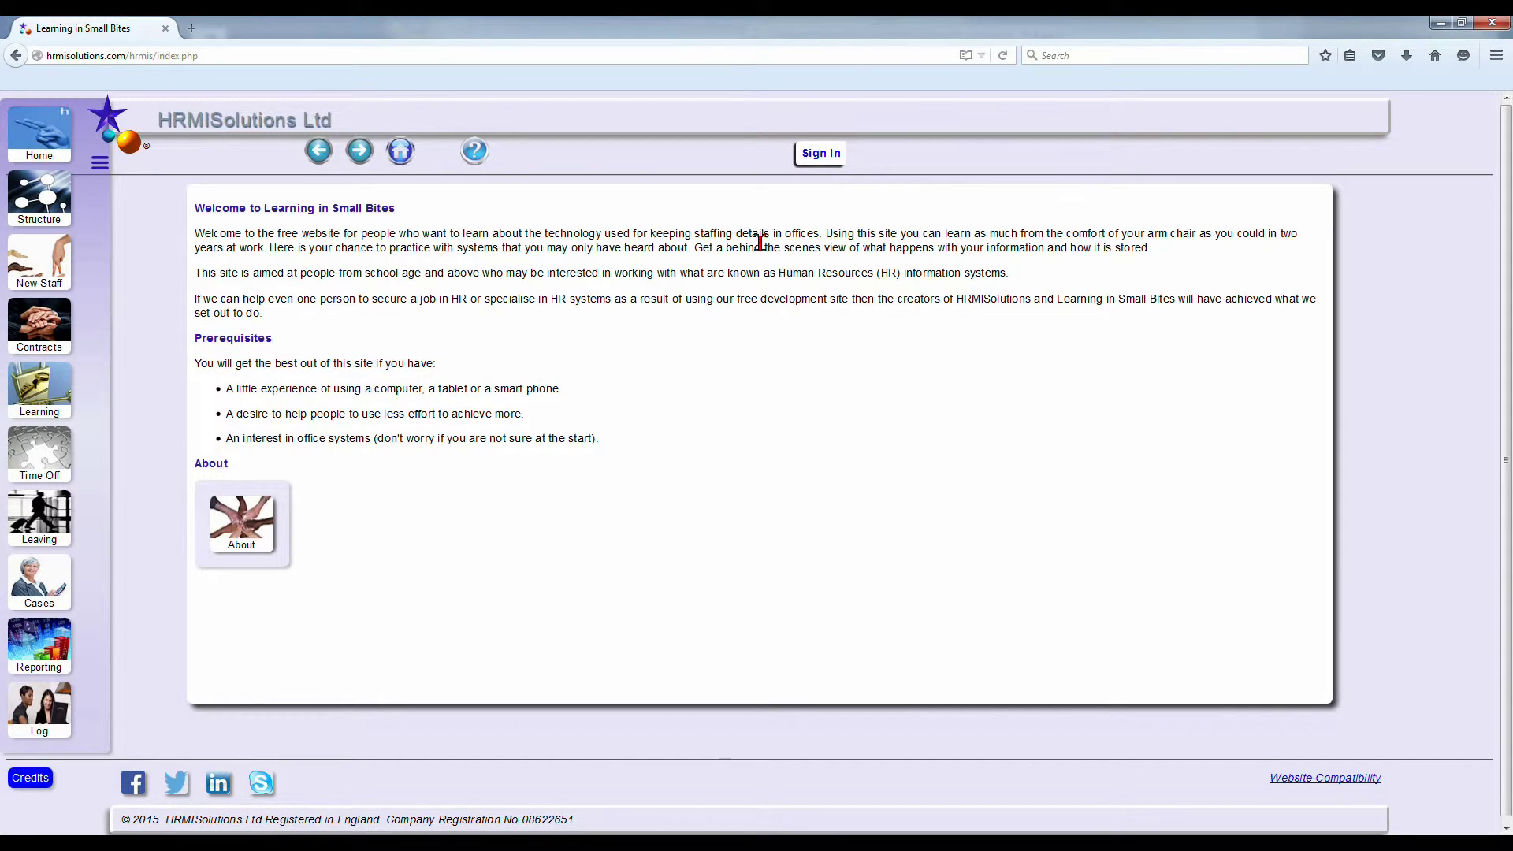
click(821, 155)
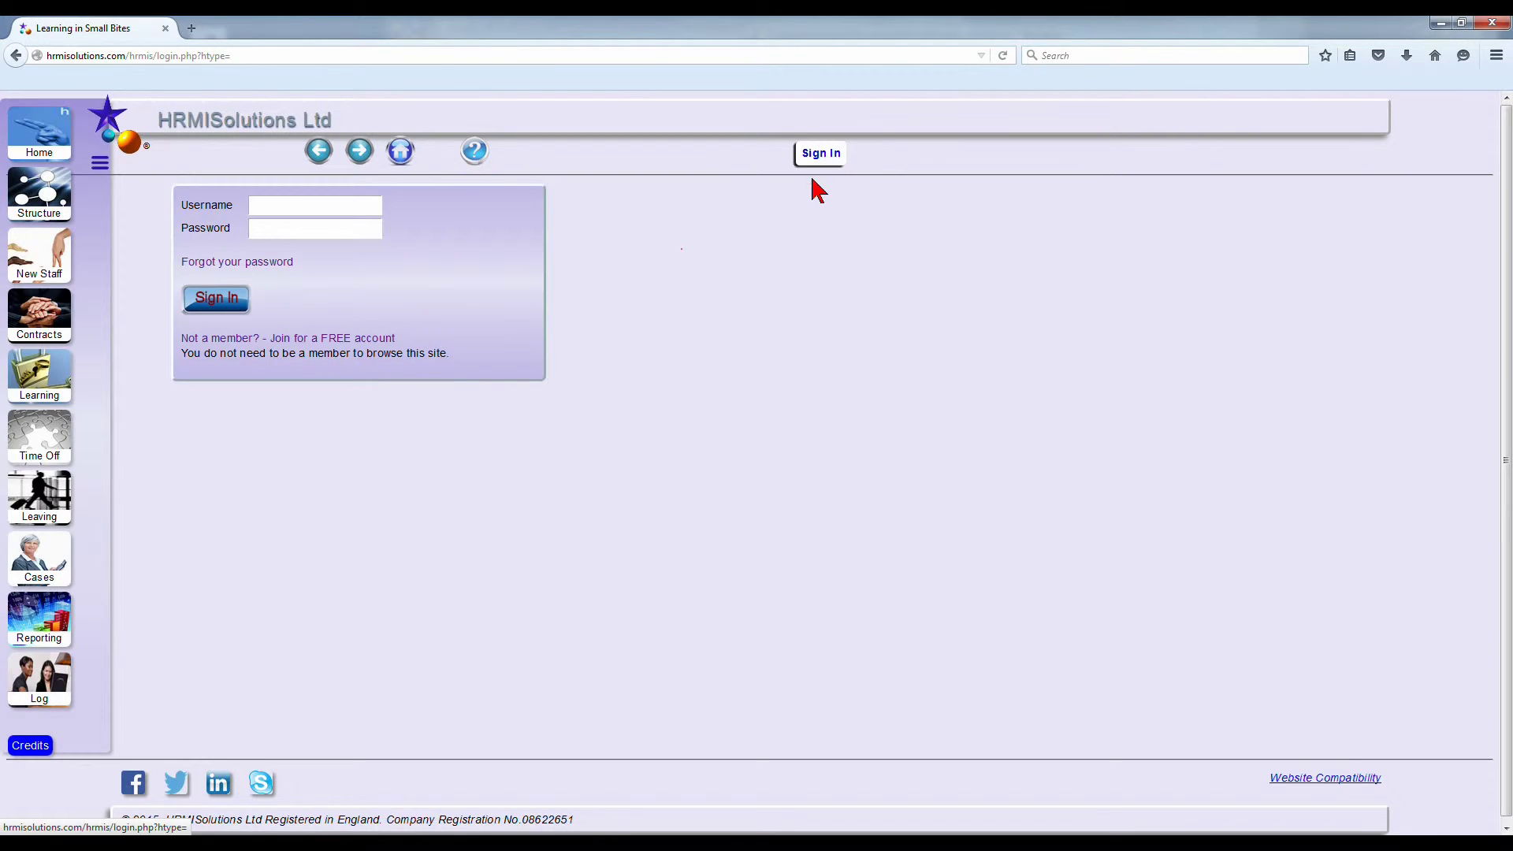
click(273, 267)
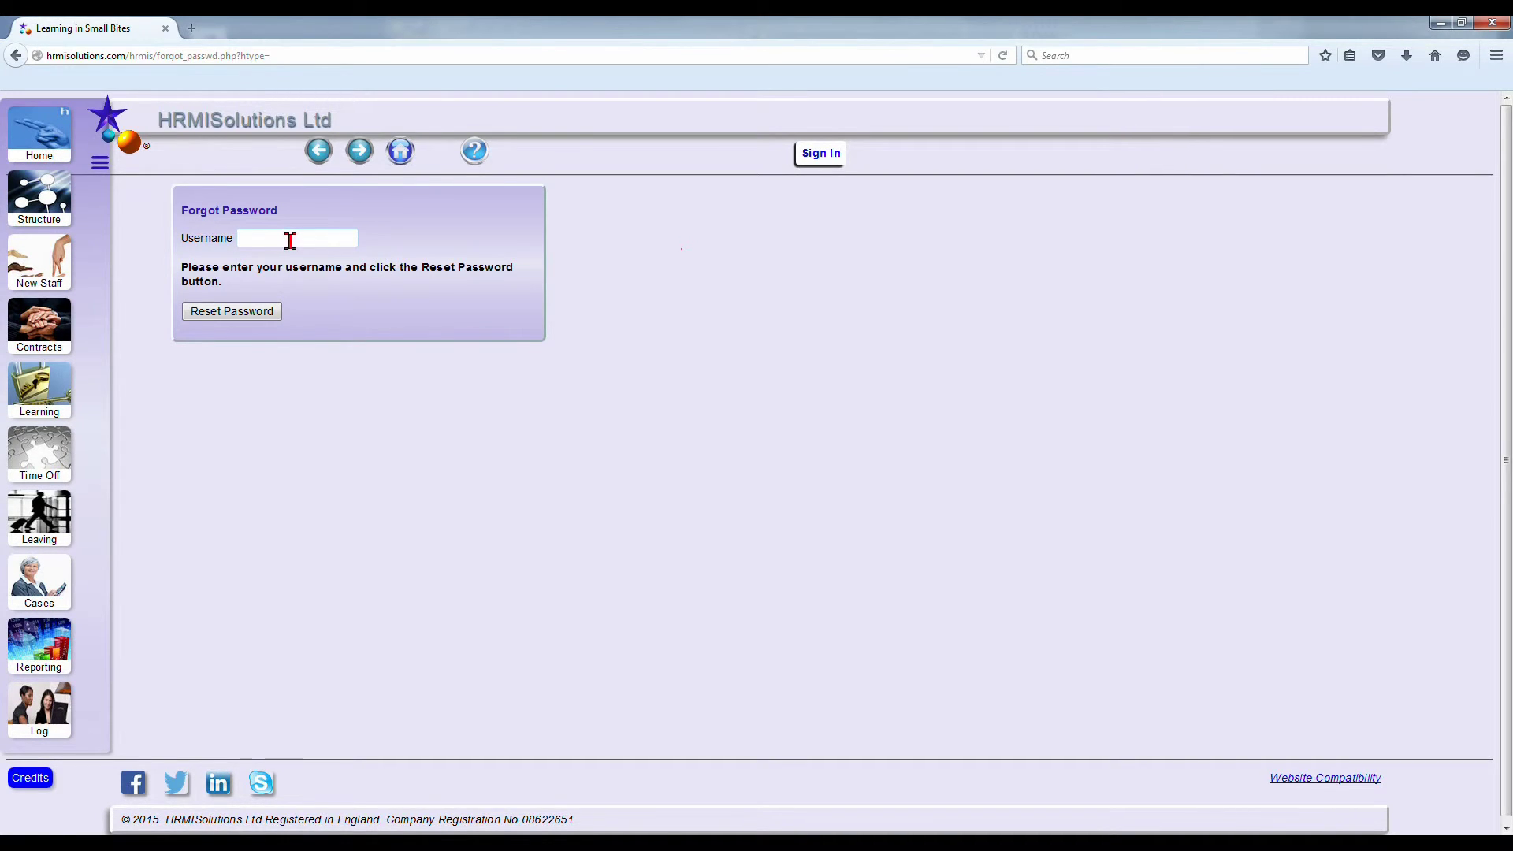
click(290, 240)
text(t)
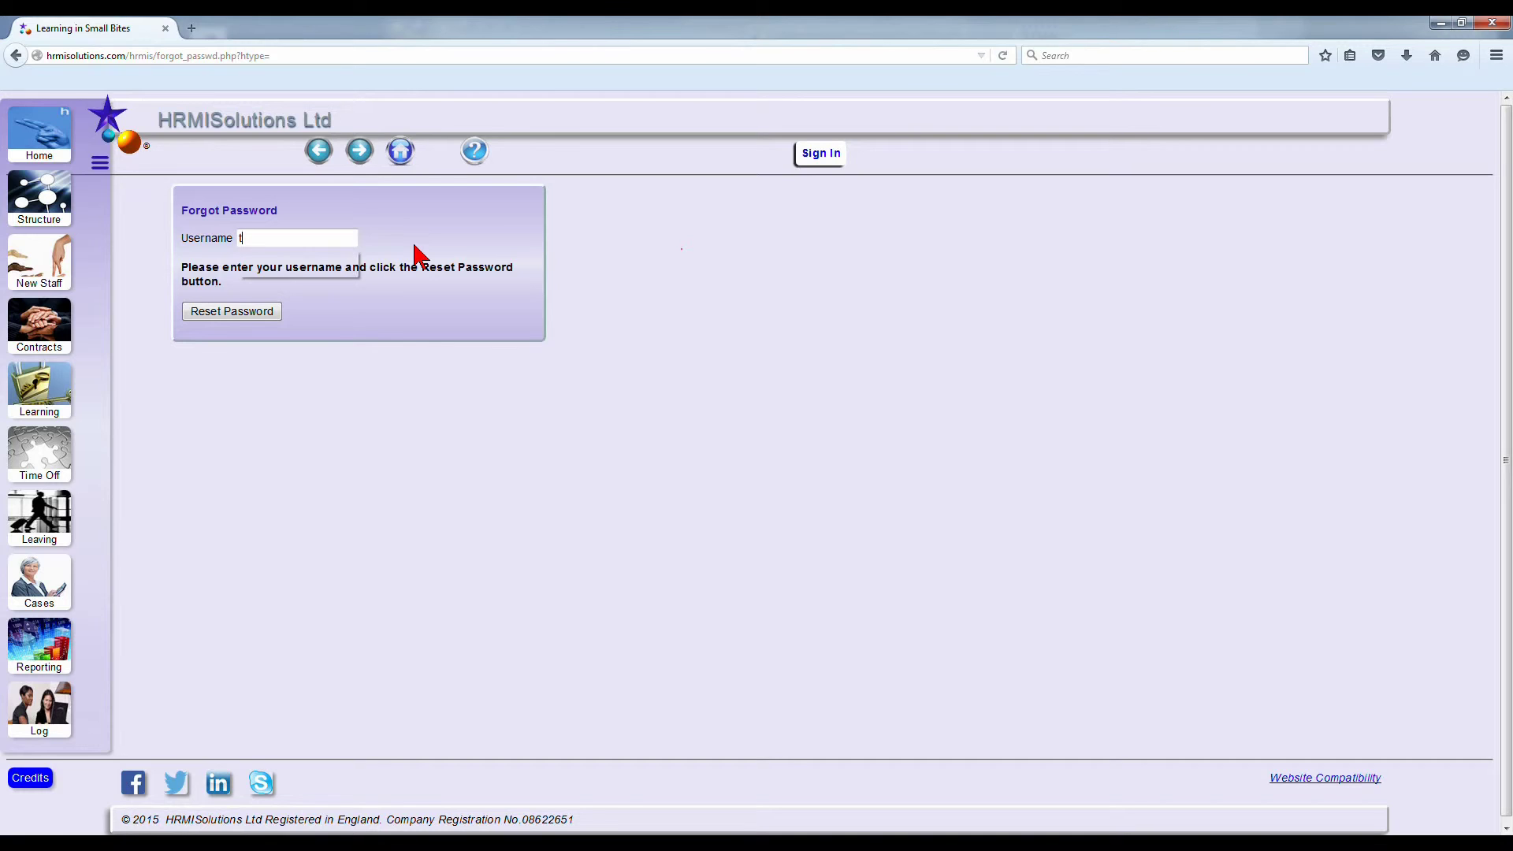
text(omi)
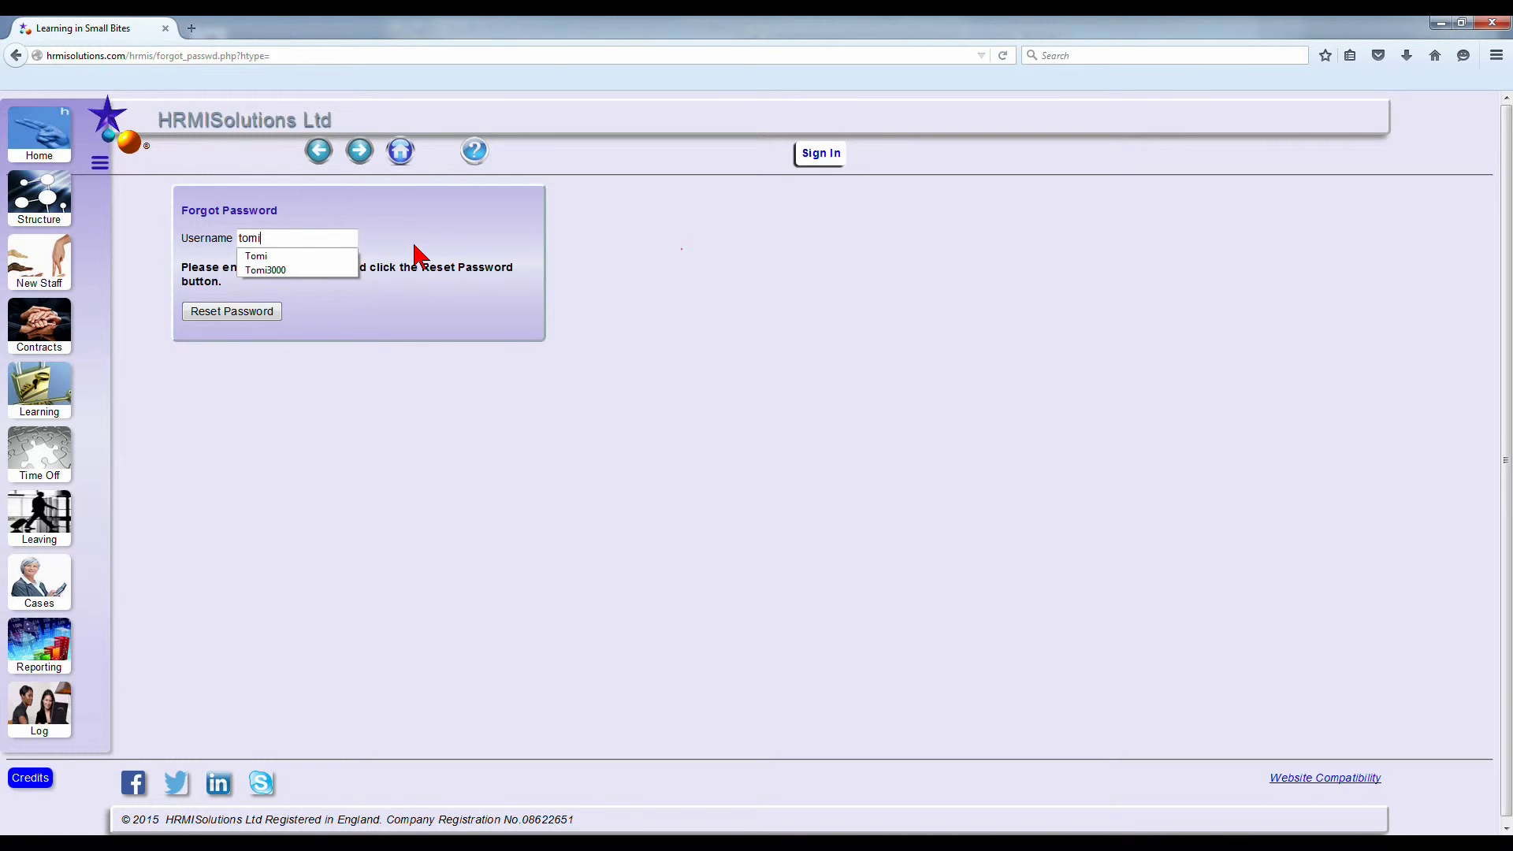
text(3000)
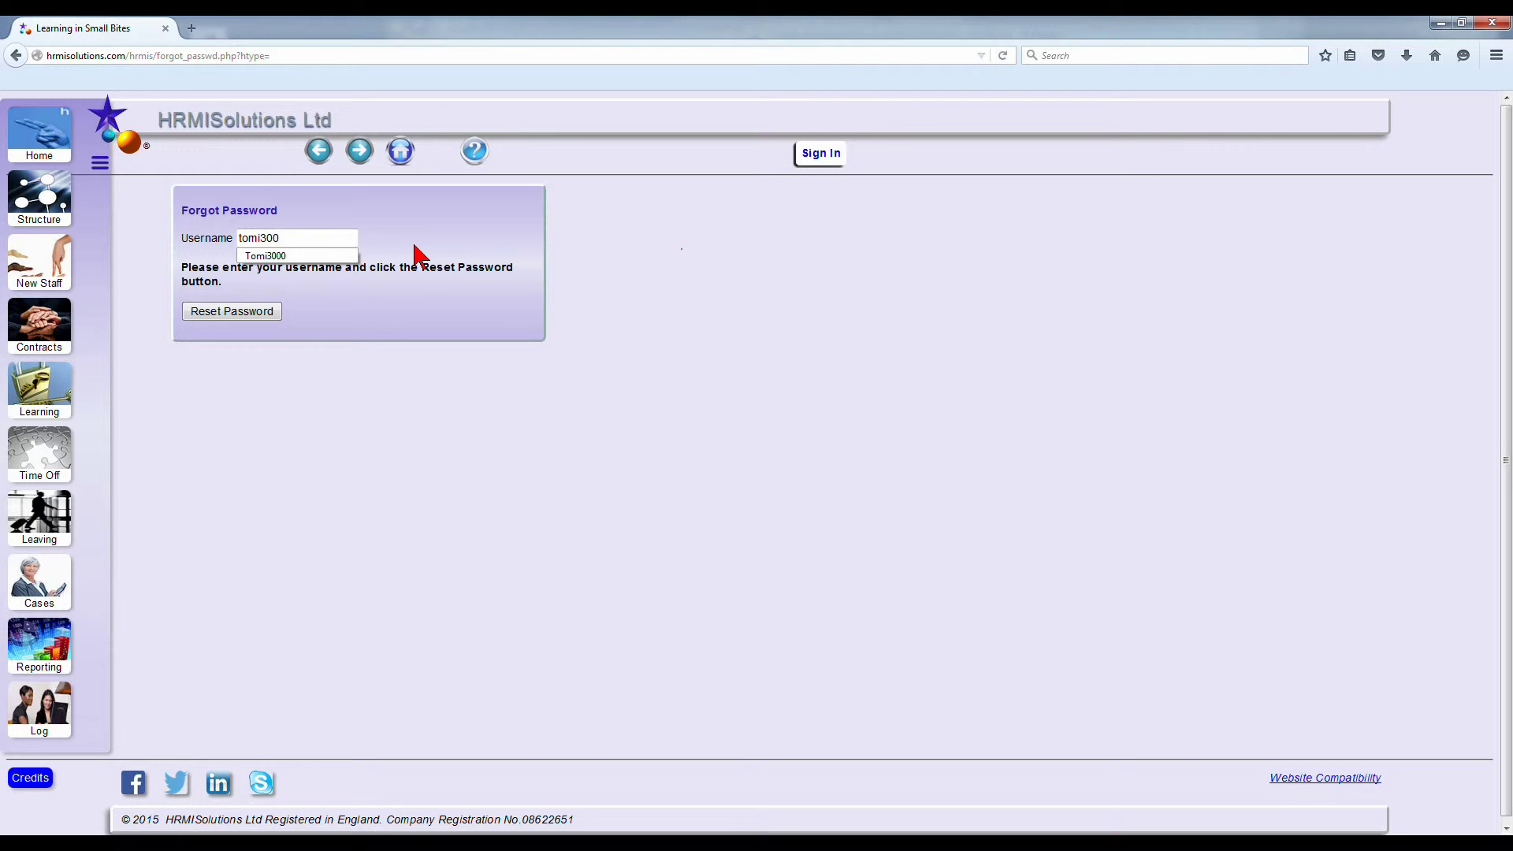
click(263, 314)
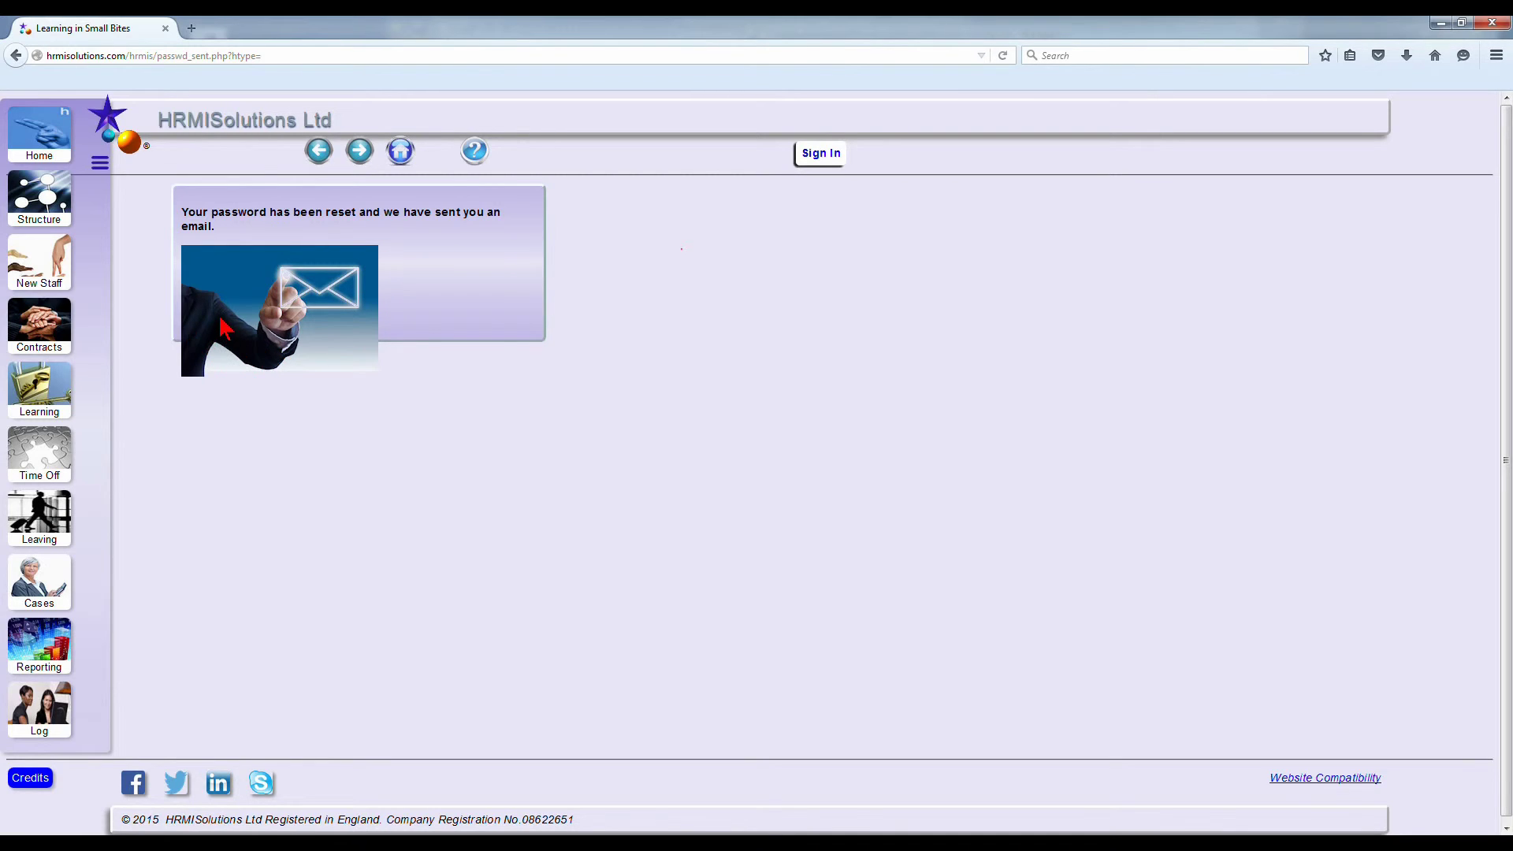
View the top-level units under University of Small Bites on the Structure page, and return to the home page.
click(65, 154)
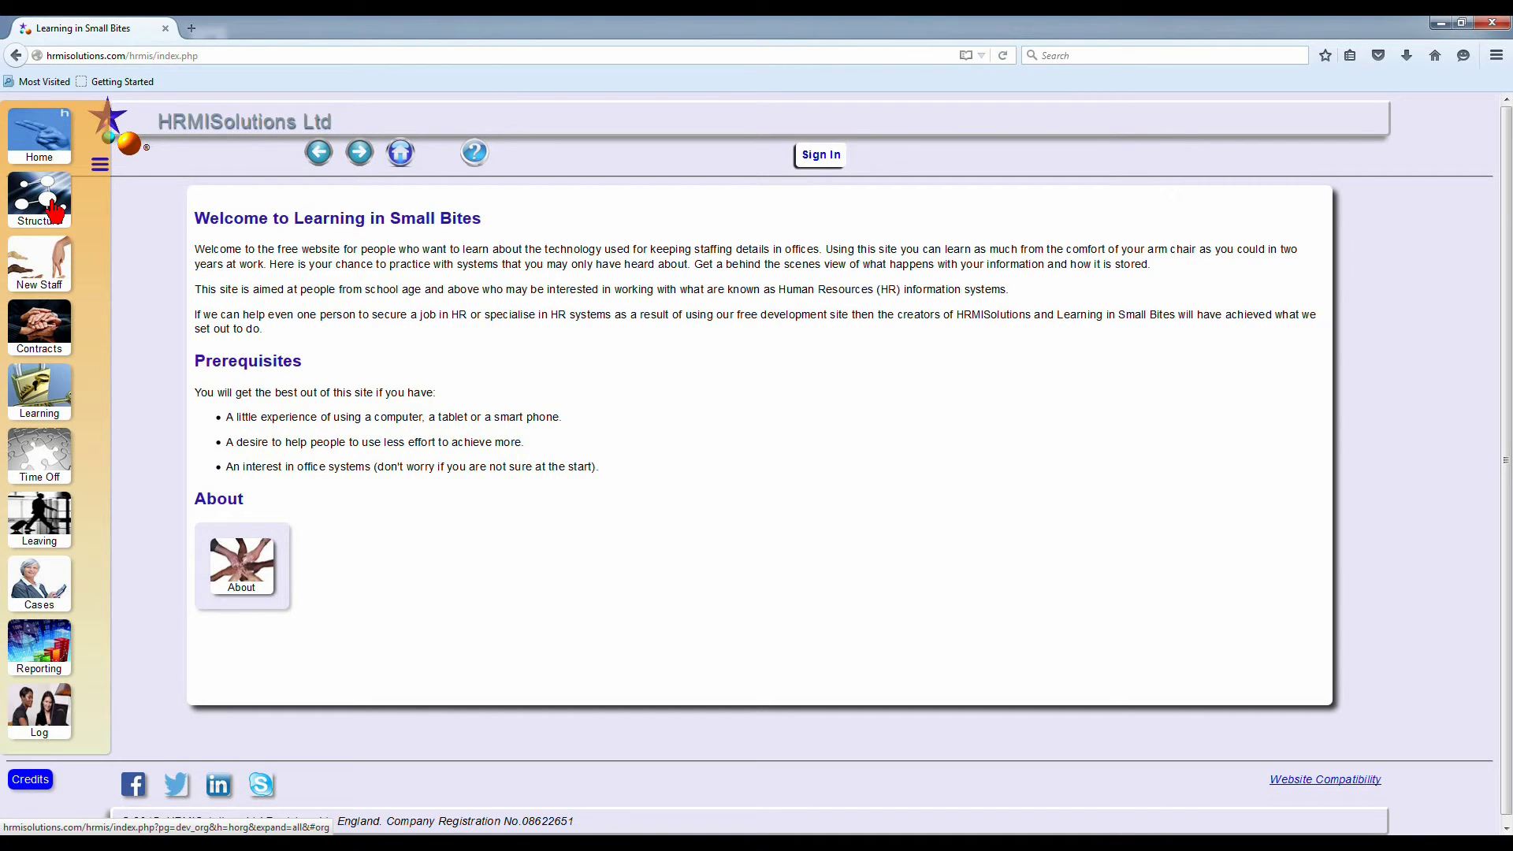
click(55, 211)
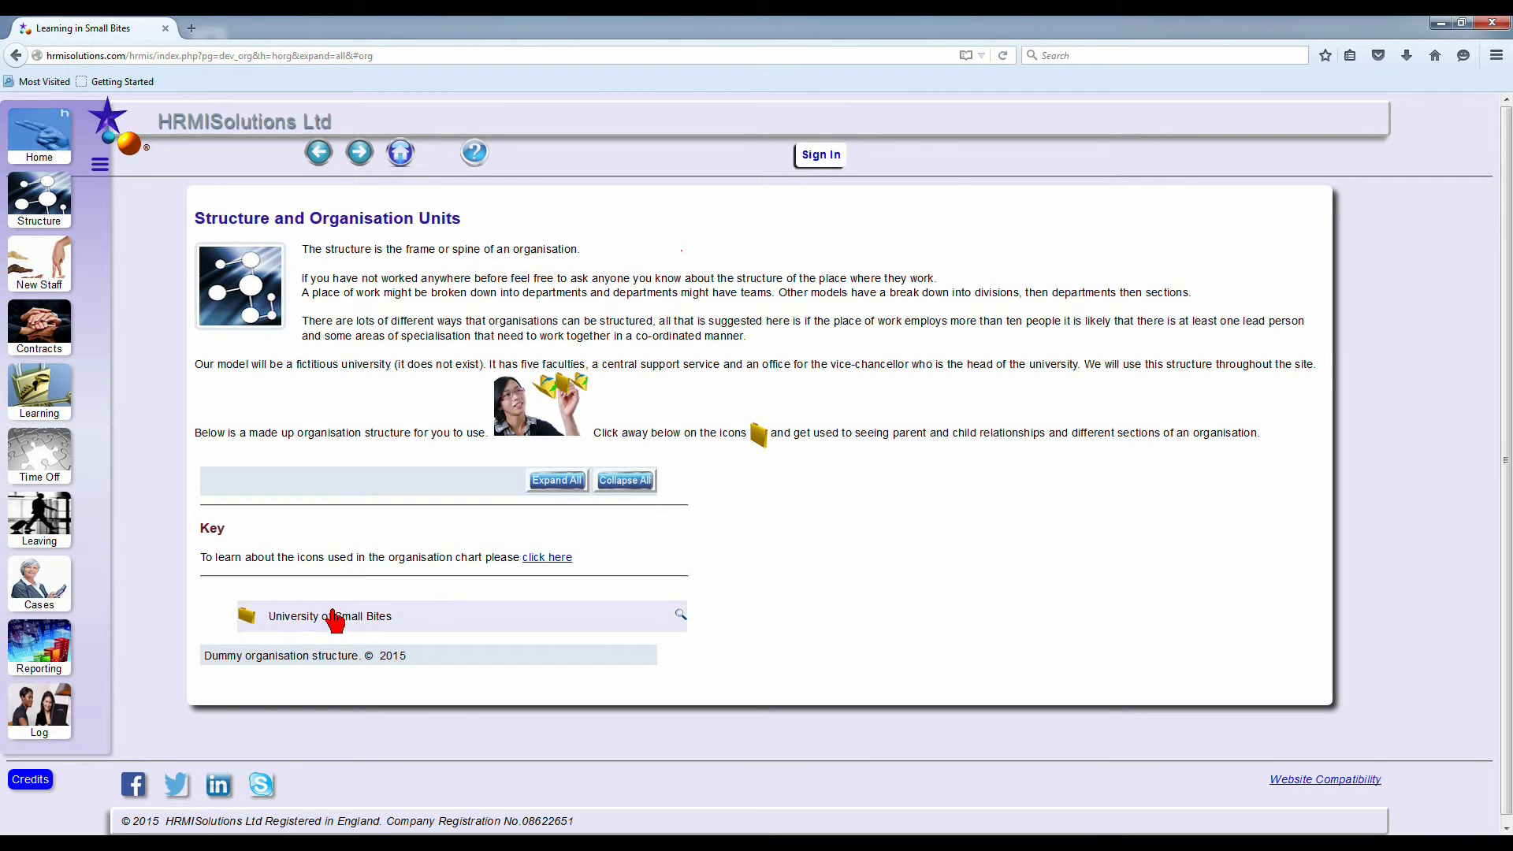
click(249, 623)
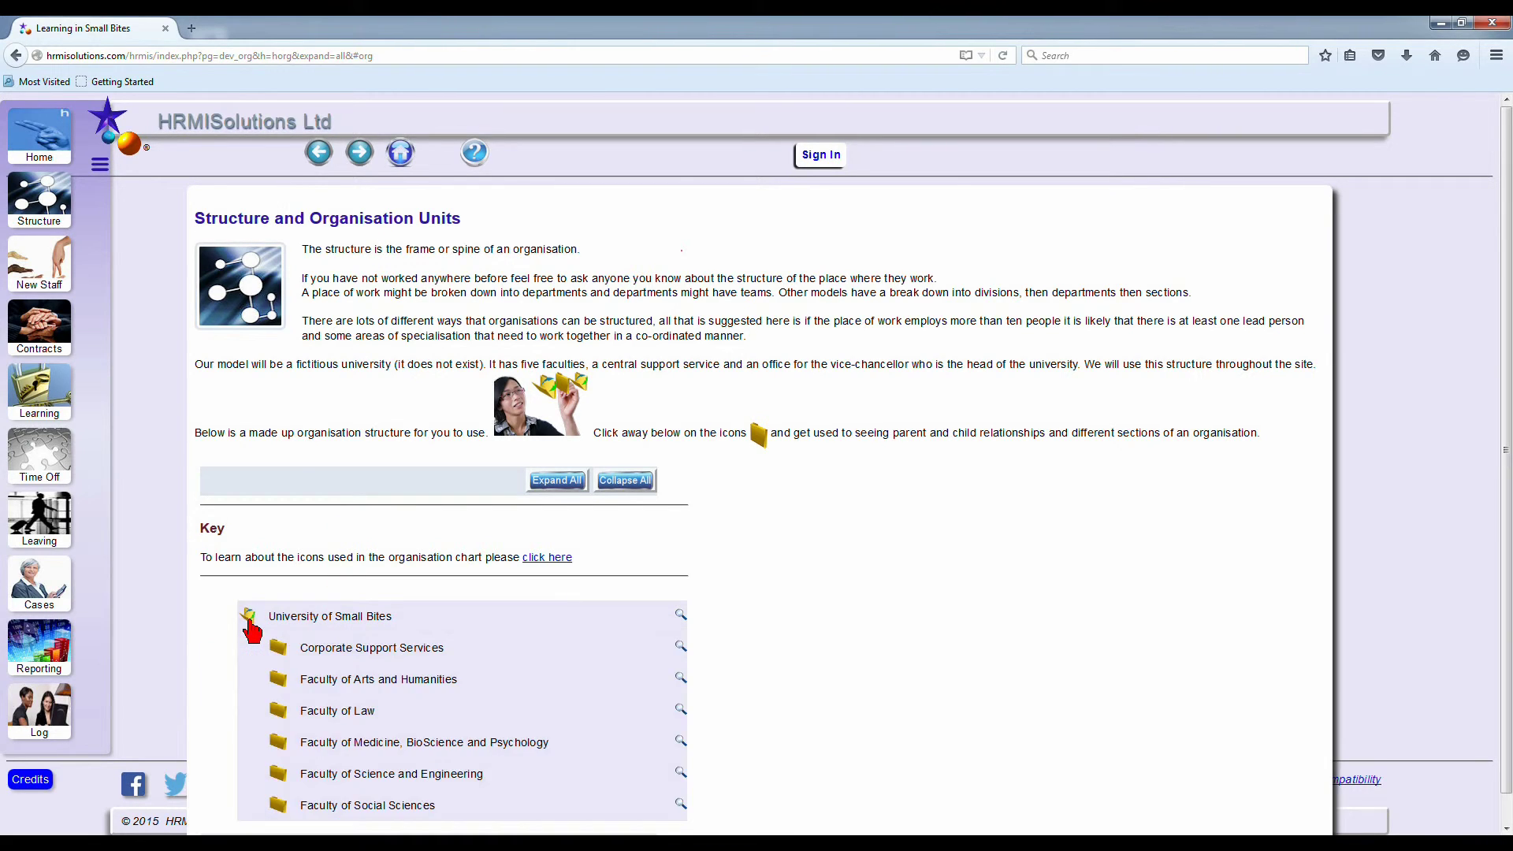
scroll(985, 591, down, 1)
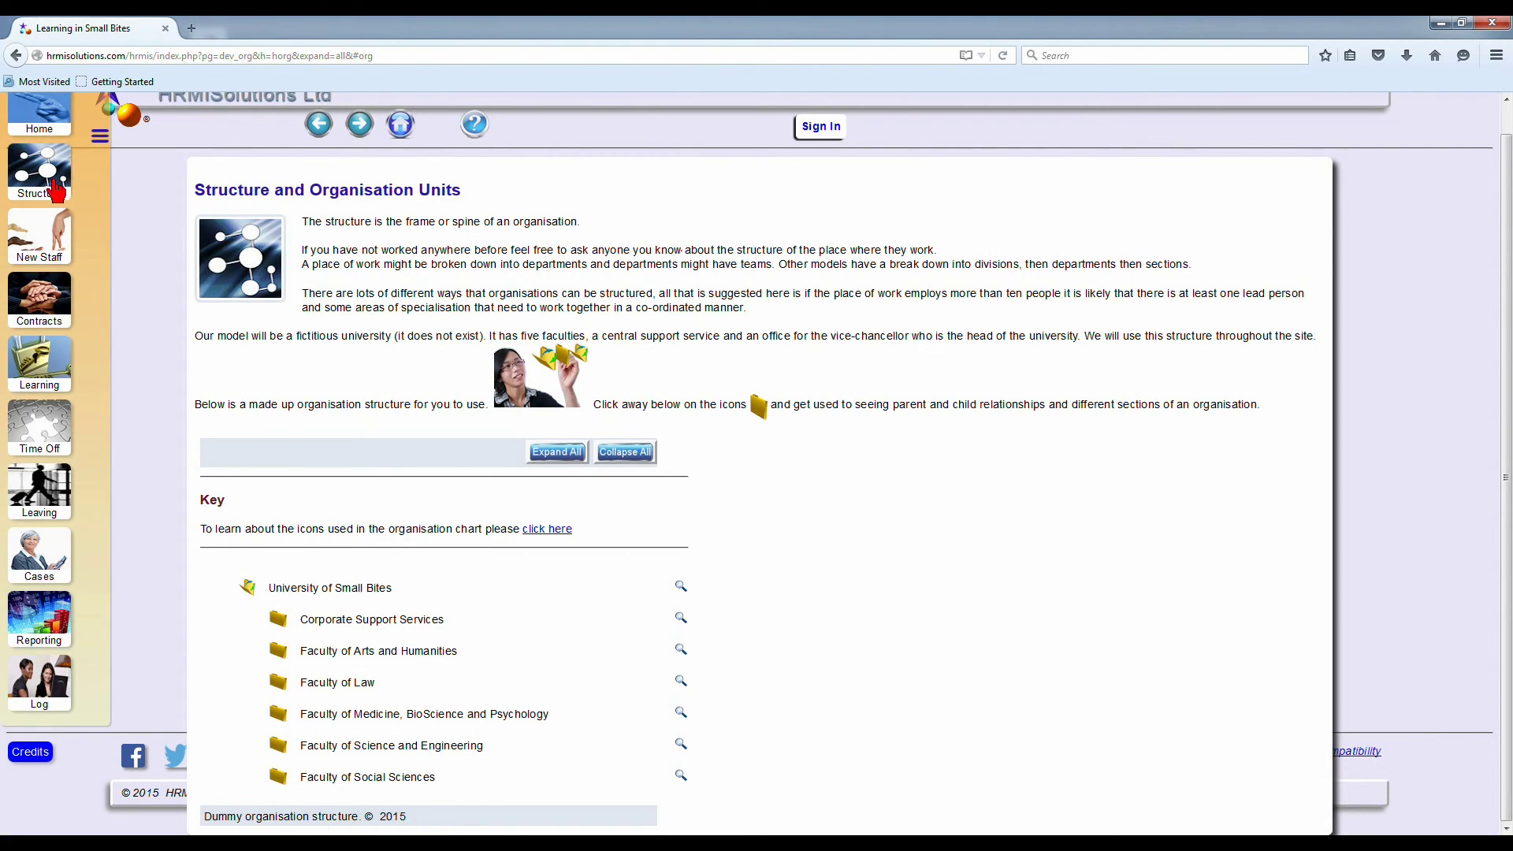
click(60, 126)
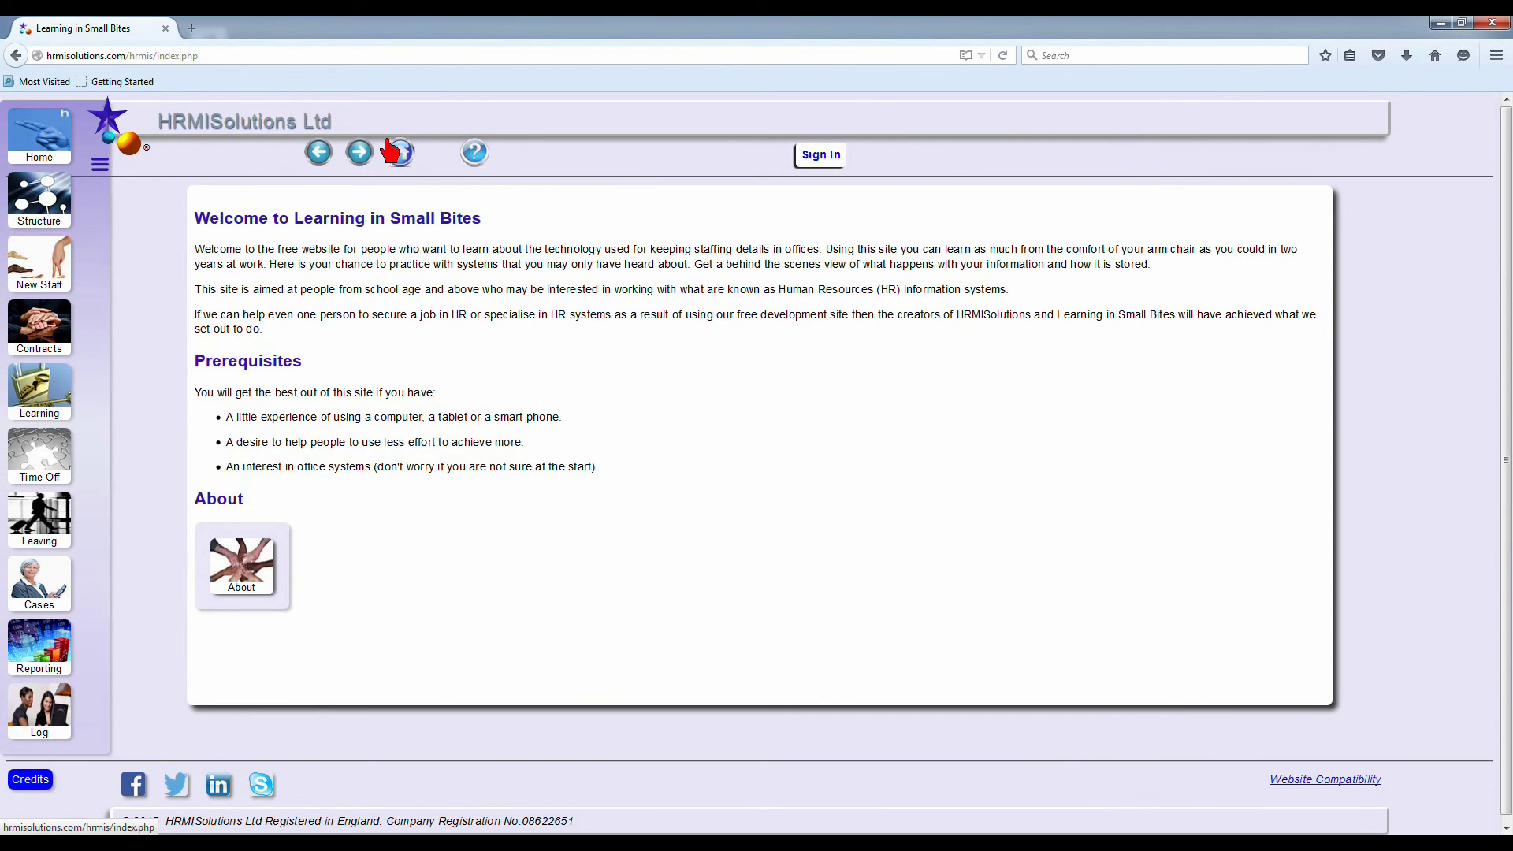